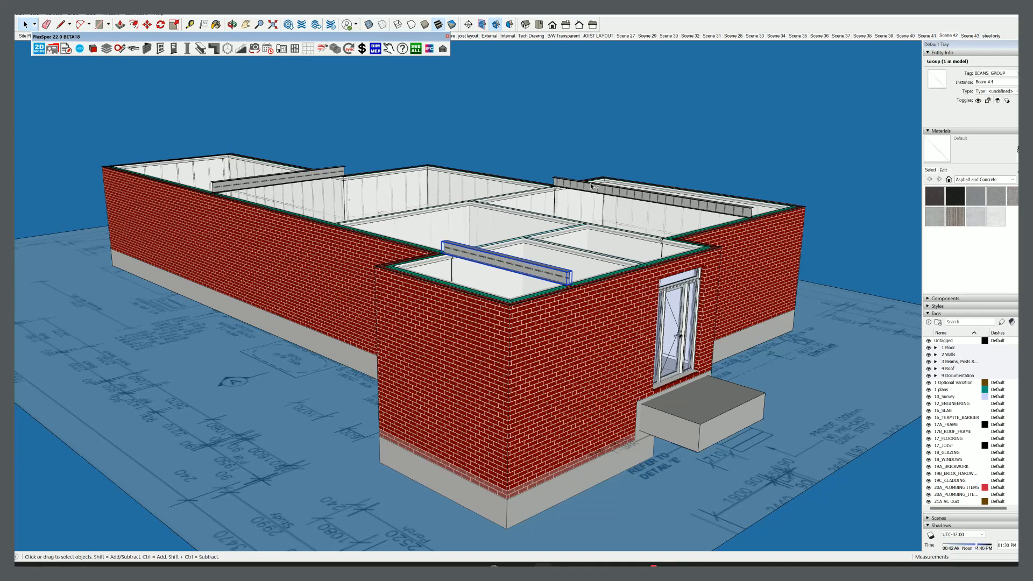
Select all three steel beams on the walls and run a takeoff for the selection only.
left_click(592, 186, "shift")
left_click(311, 177, "shift")
right_click(311, 176)
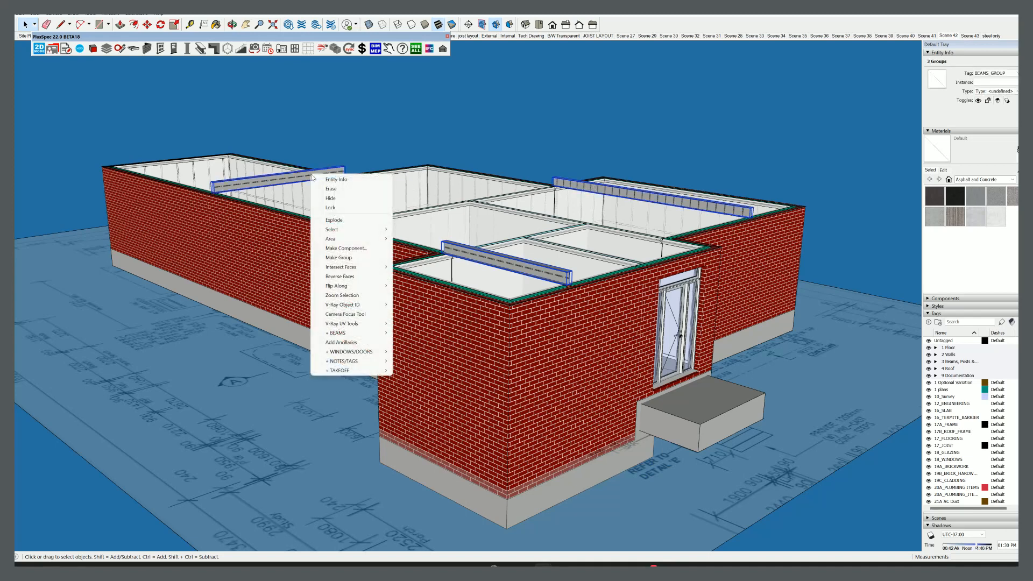
mouse_move(357, 370)
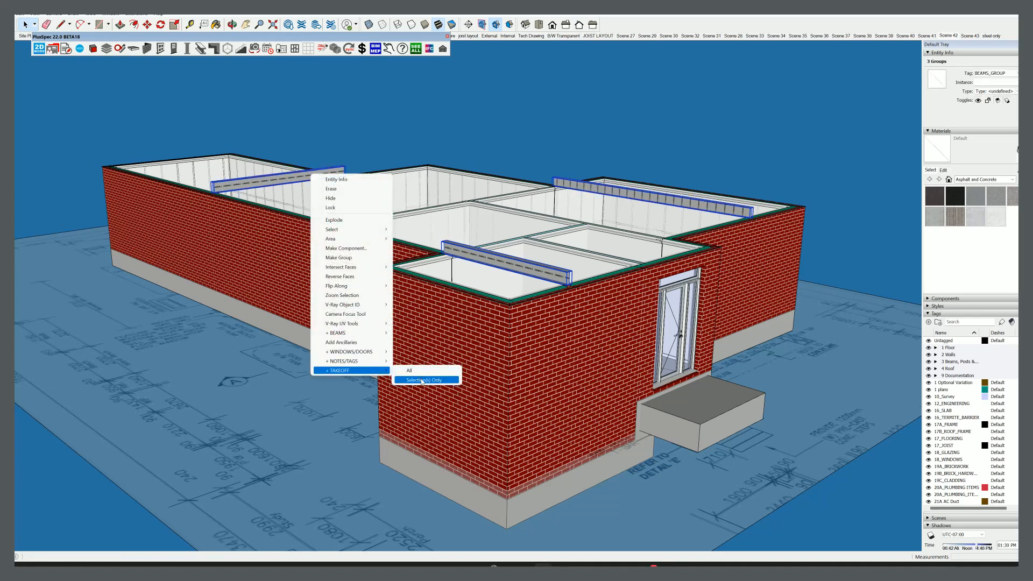
left_click(421, 379)
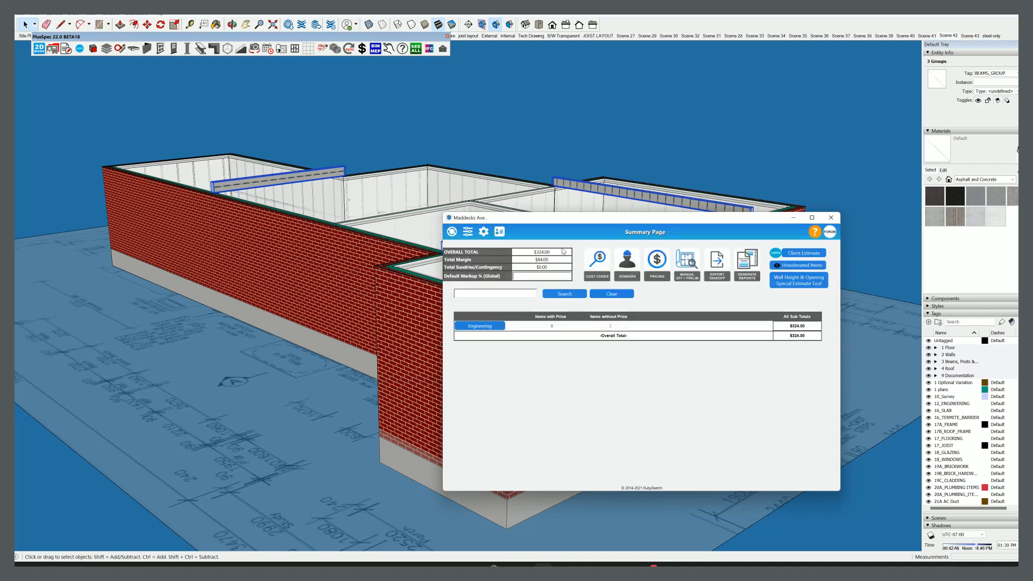
Open the detailed 17_STEEL_BEAMS estimate under Engineering and list the individual lengths of the 250UB37.3 beams.
left_click(490, 326)
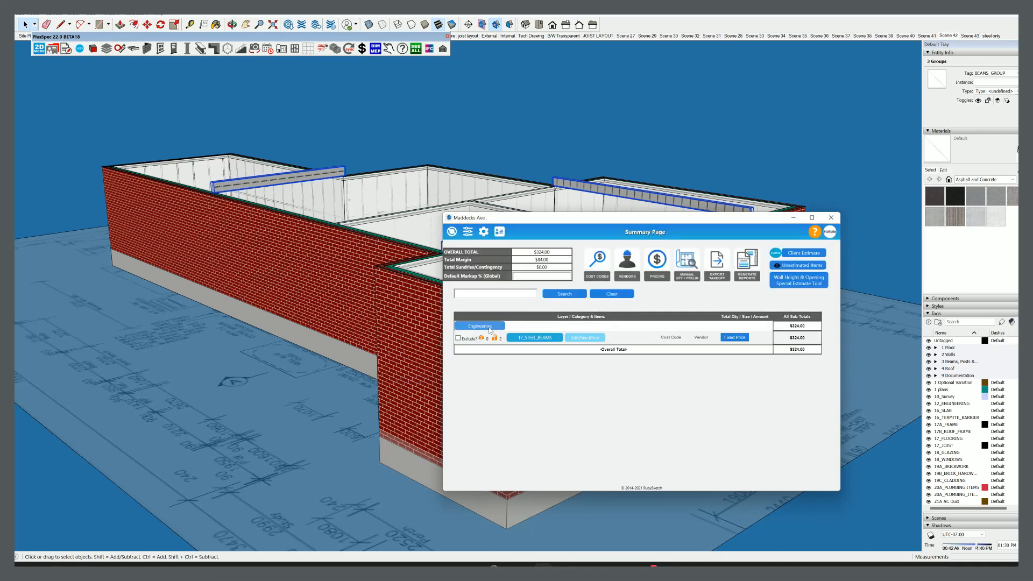
left_click(541, 340)
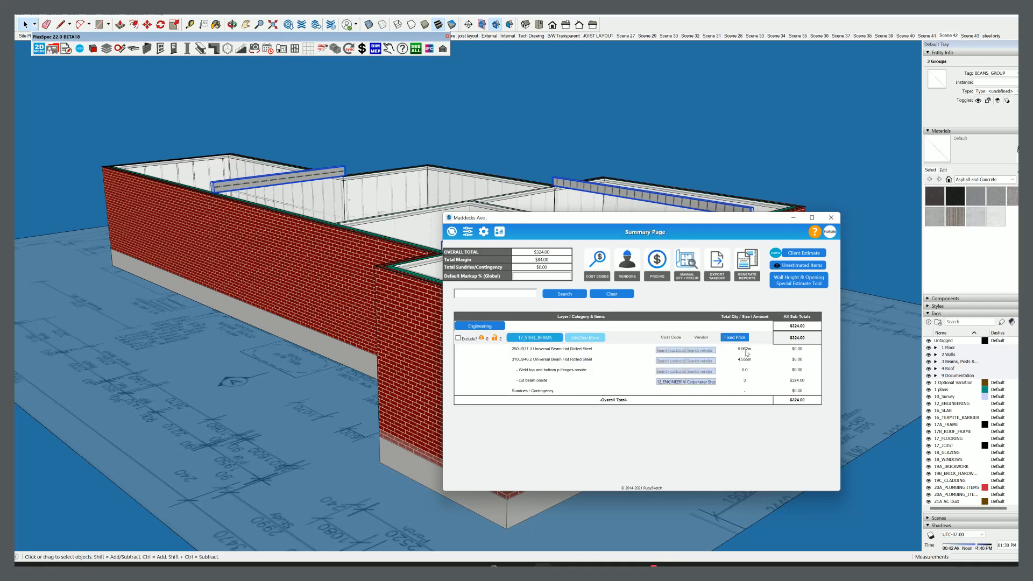
left_click(584, 337)
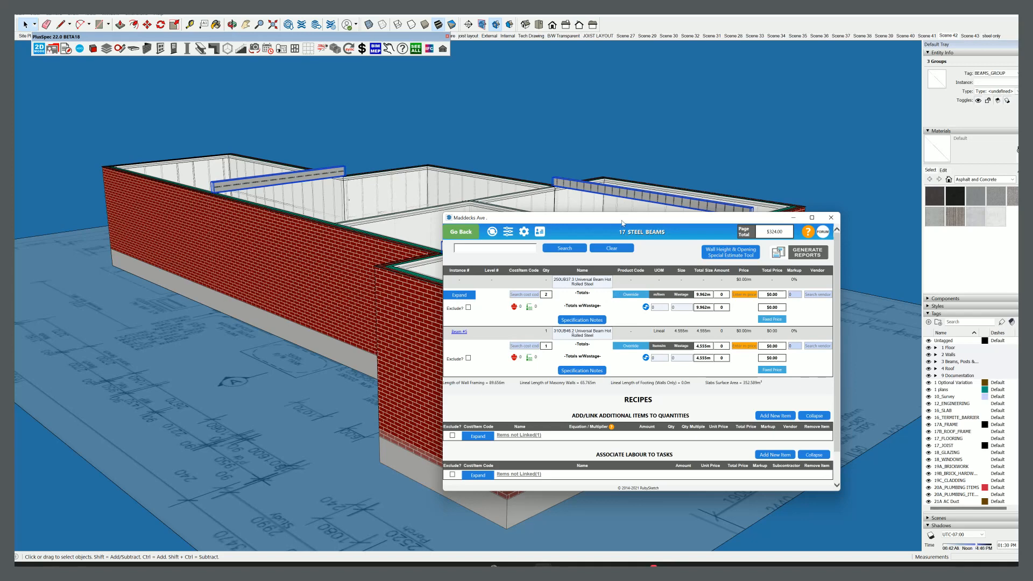
left_click_drag(622, 223, 664, 239)
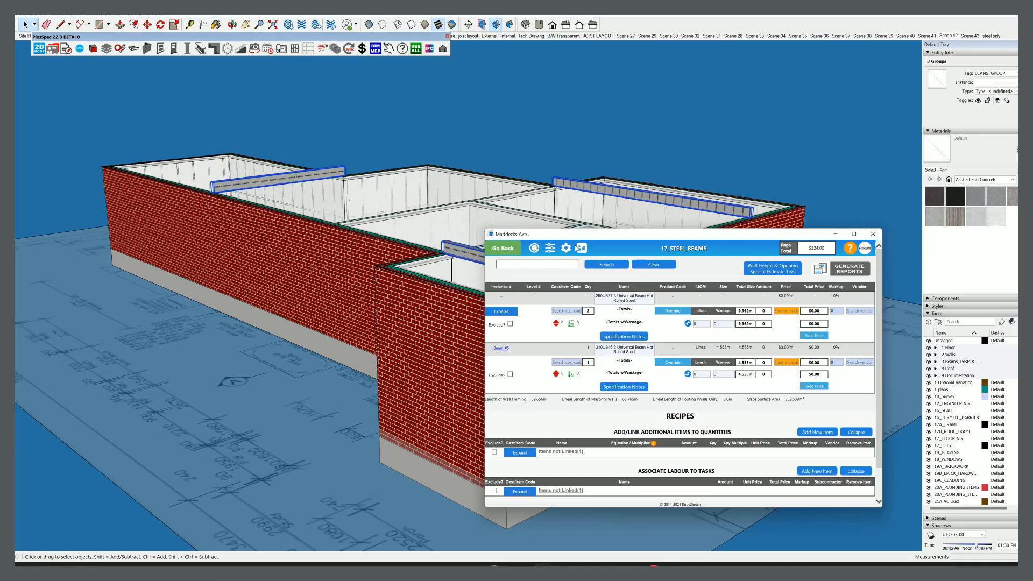
left_click(511, 314)
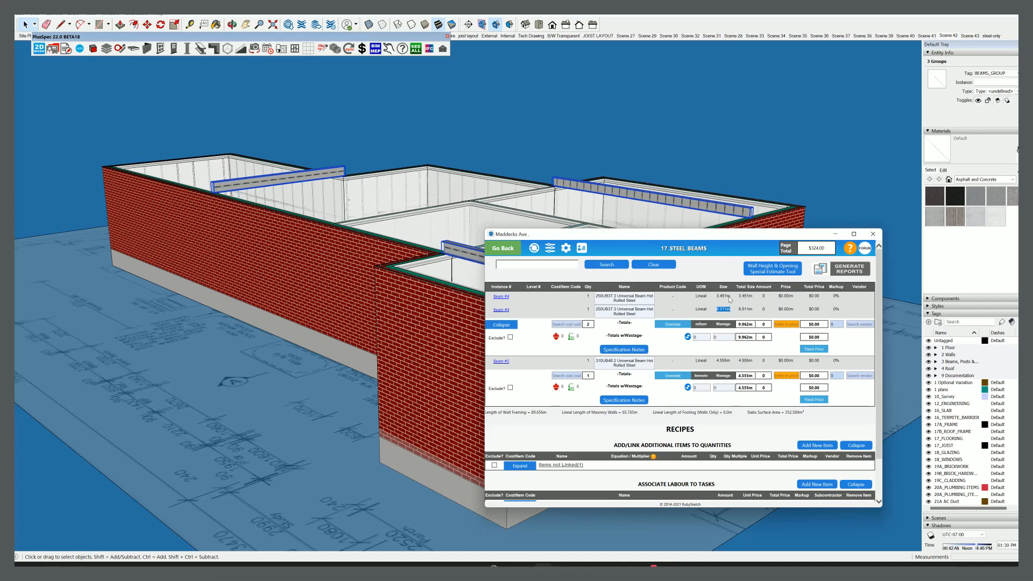
left_click_drag(730, 298, 718, 299)
Copy the original item name "250UB37.3 Universal Beam Hot Rolled Steel" into the first alternate line of its name override.
left_click(628, 314)
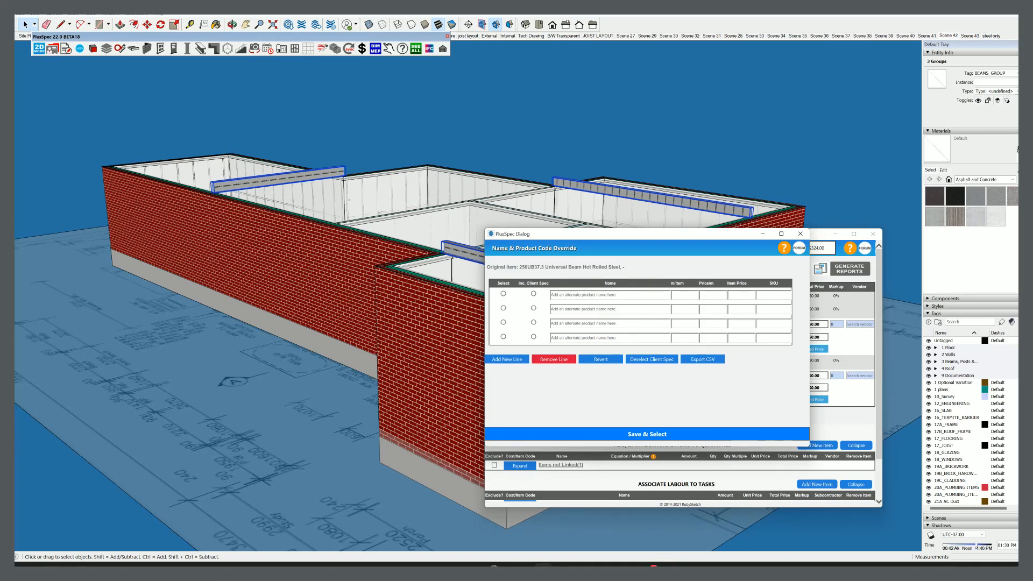
left_click_drag(519, 267, 621, 267)
key("ctrl+c")
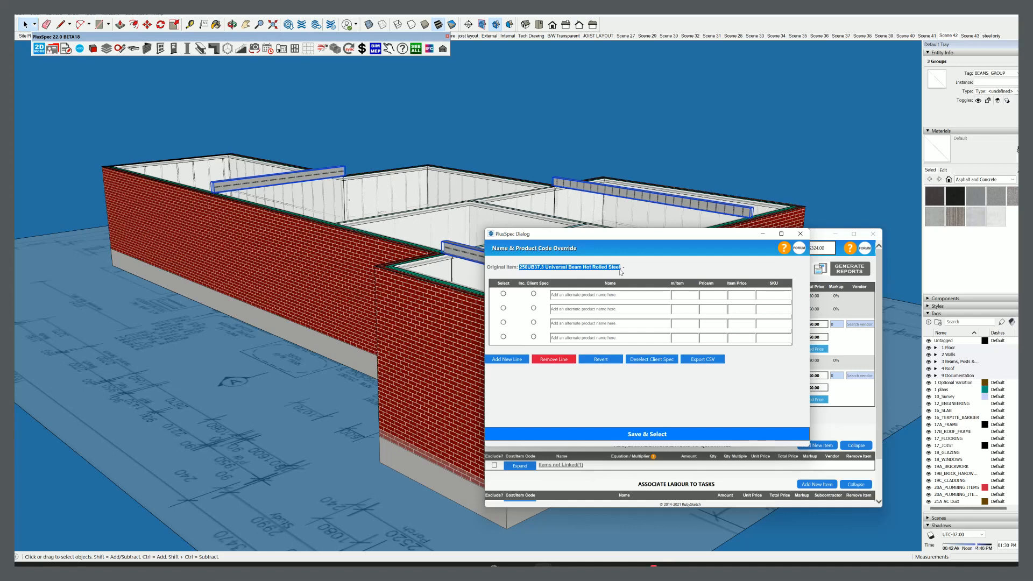
left_click(603, 295)
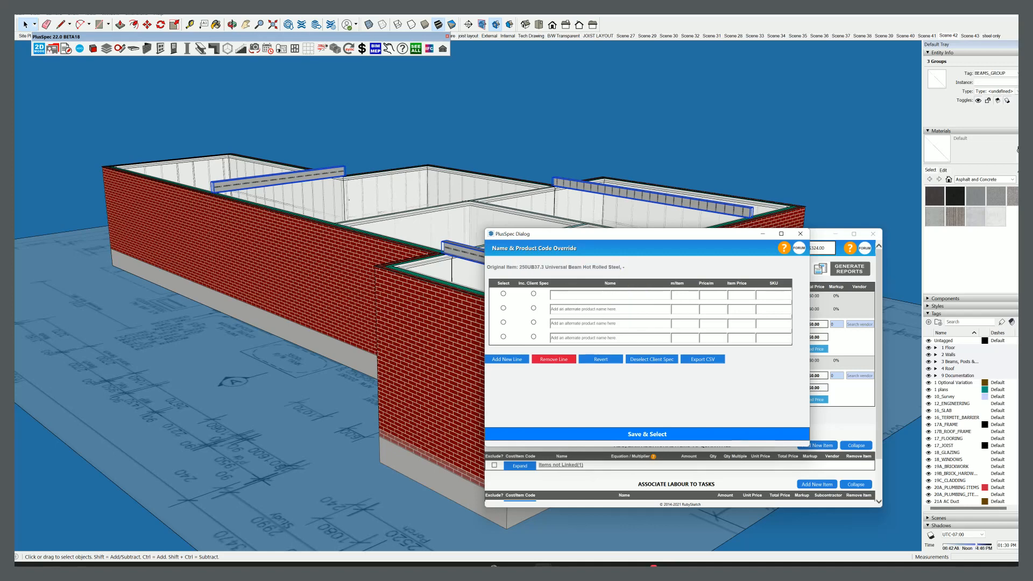
key("ctrl+v")
Append the beam quantities and cut lengths "1@ 3451mm 1@6511mm" to the alternate product name.
left_click_drag(588, 240, 601, 340)
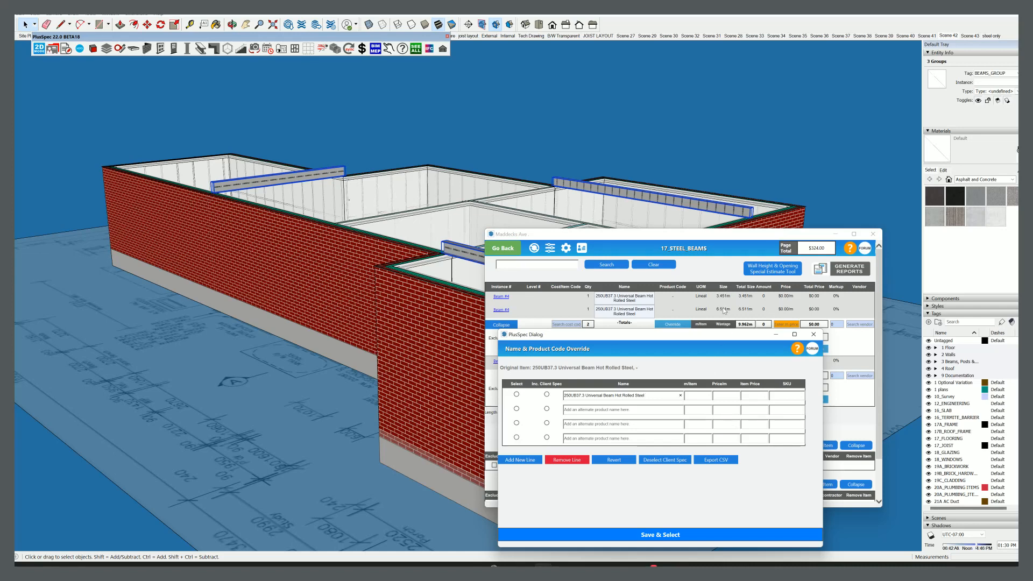
type("3451mm")
left_click(646, 395)
type("1@ ")
type("!")
type("@")
type("5")
key("BackSpace")
type("6511mm")
left_click_drag(651, 339, 654, 314)
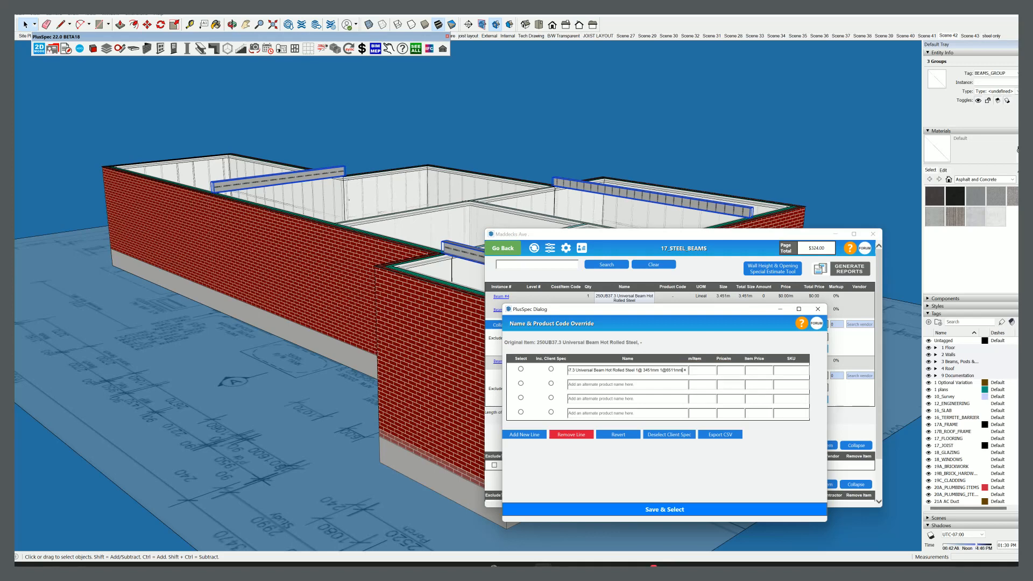
Select the alternate name, replace both @ signs with "at", and save the override without applying it to all models.
left_click(521, 369)
left_click(653, 511)
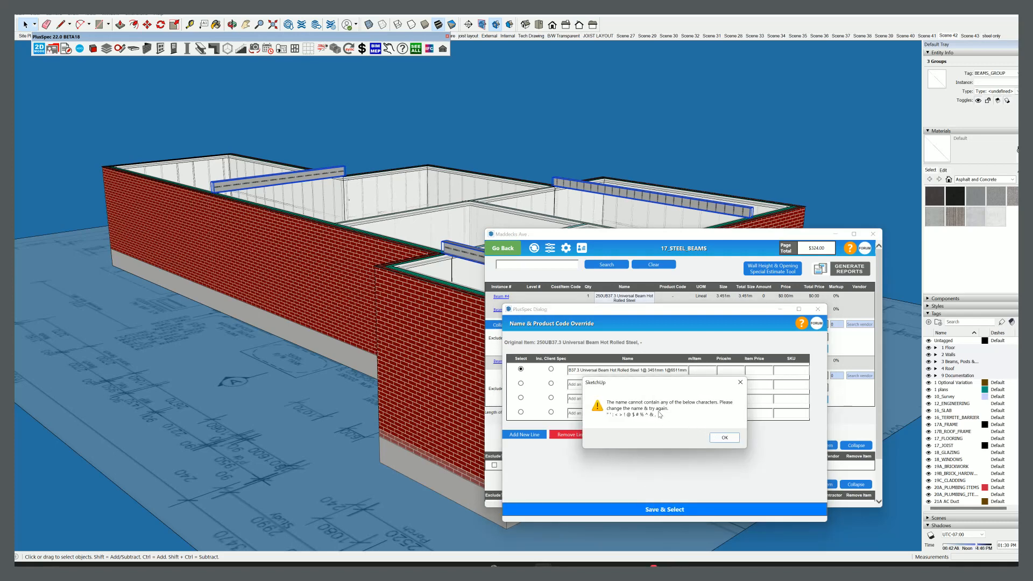
left_click(721, 437)
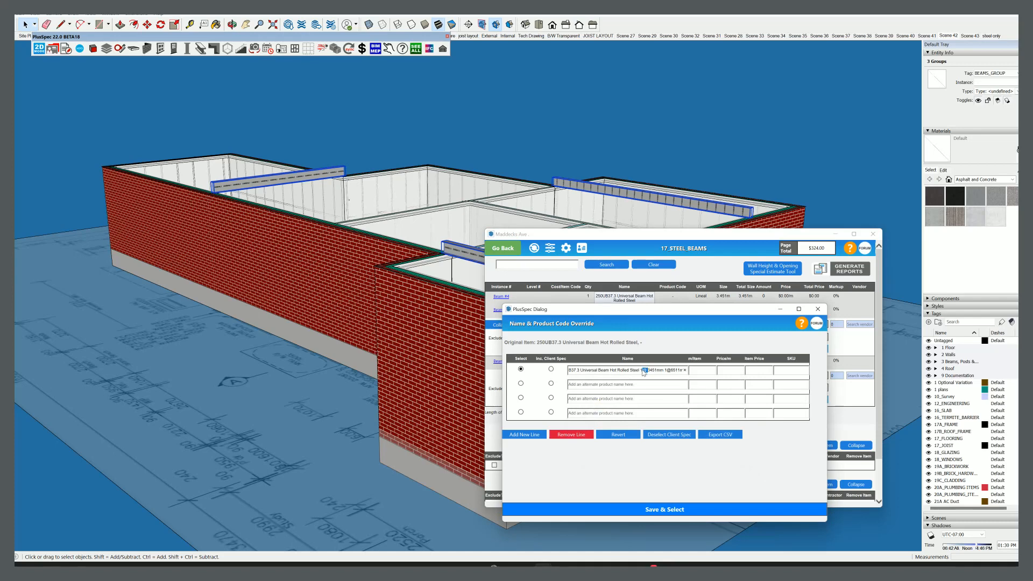
type("at 3451mm 1 at")
left_click(670, 508)
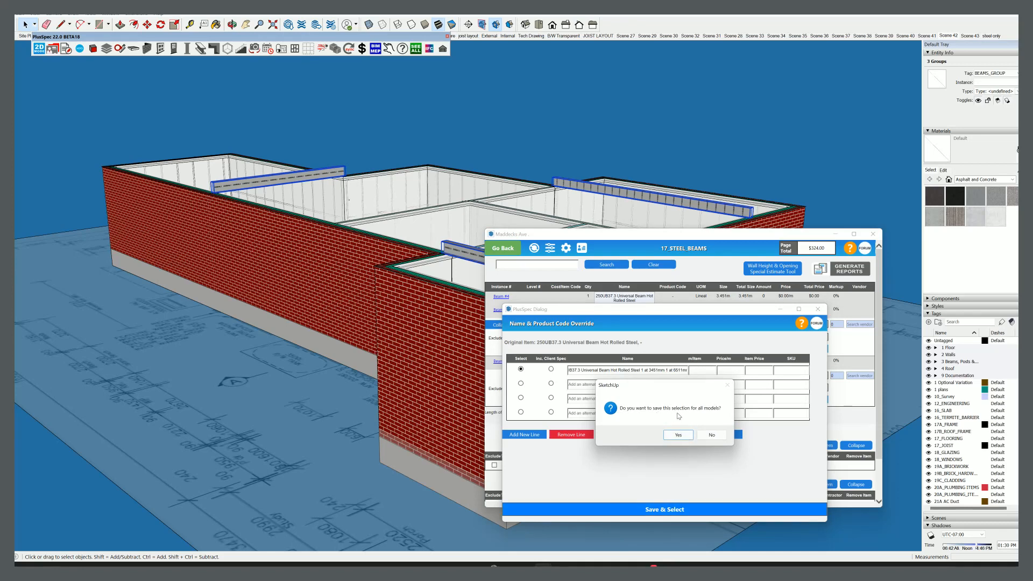
left_click(714, 435)
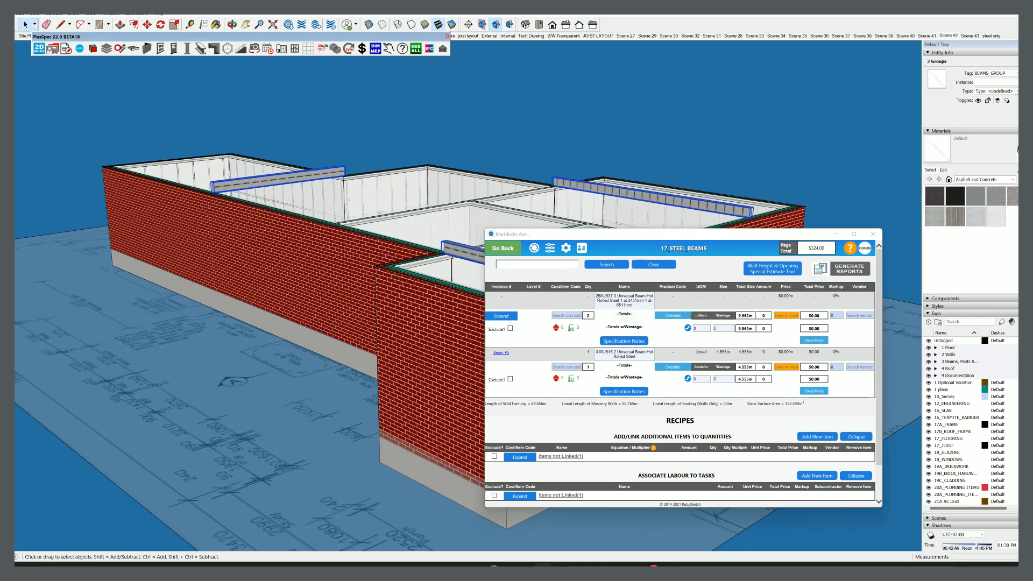
Set the 250UB37.3 beam's price to 55.88 and its vendor to Steelmart.
left_click(774, 315)
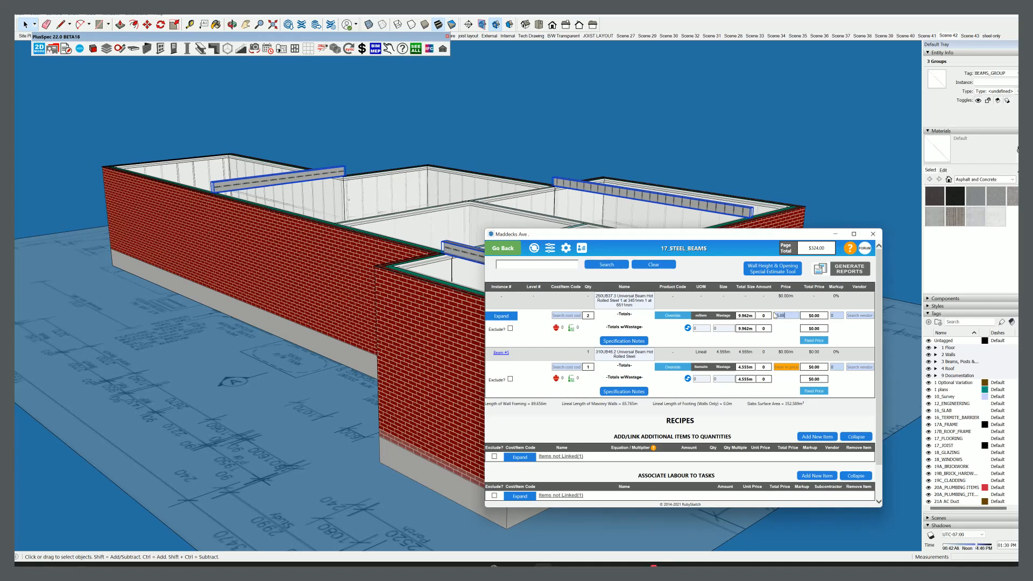
left_click(859, 315)
type("ste")
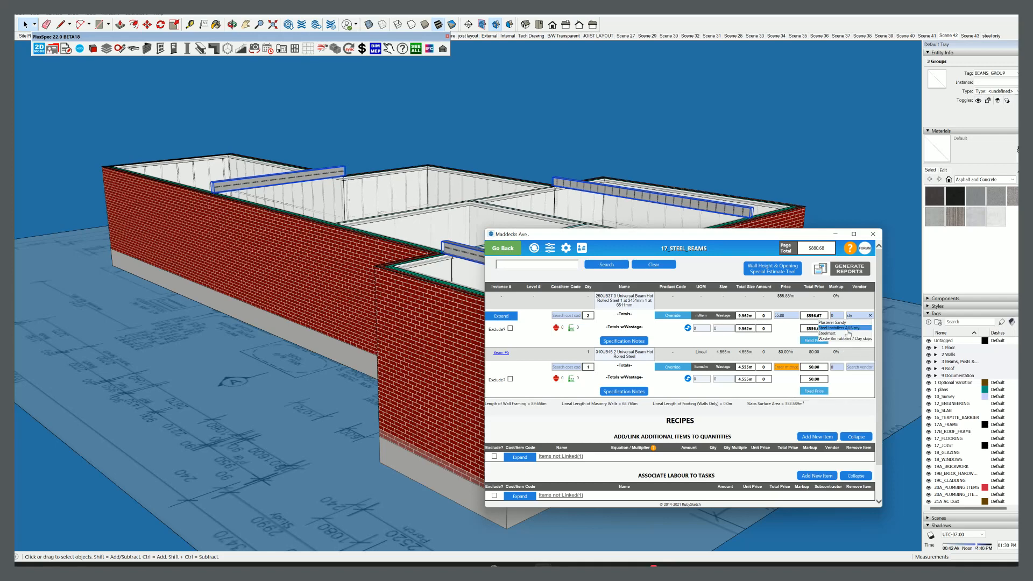
left_click(839, 333)
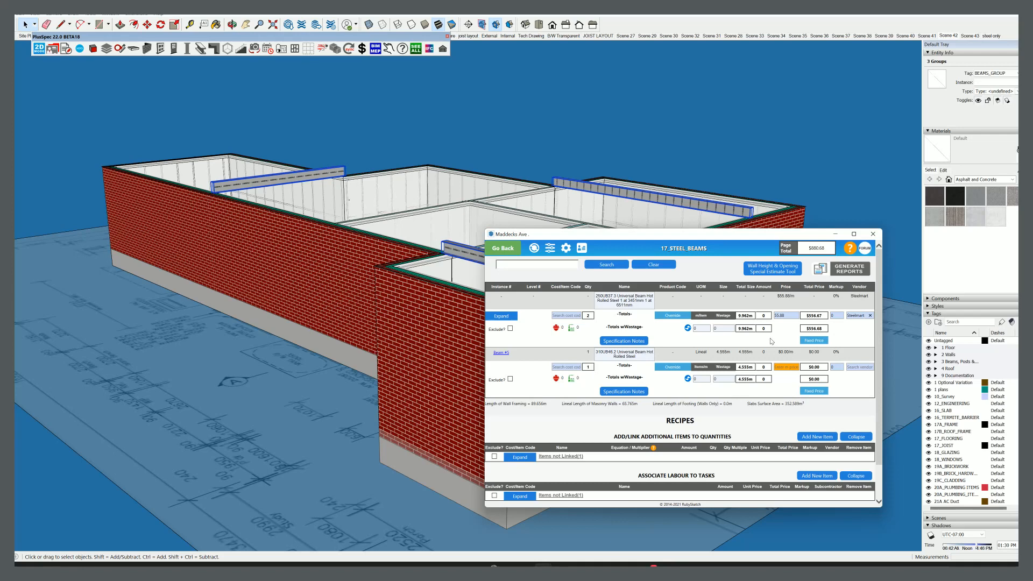
Assign Steelmart as the 310UB46.2 beam's vendor and set its price to 66.55.
left_click(860, 367)
type("st")
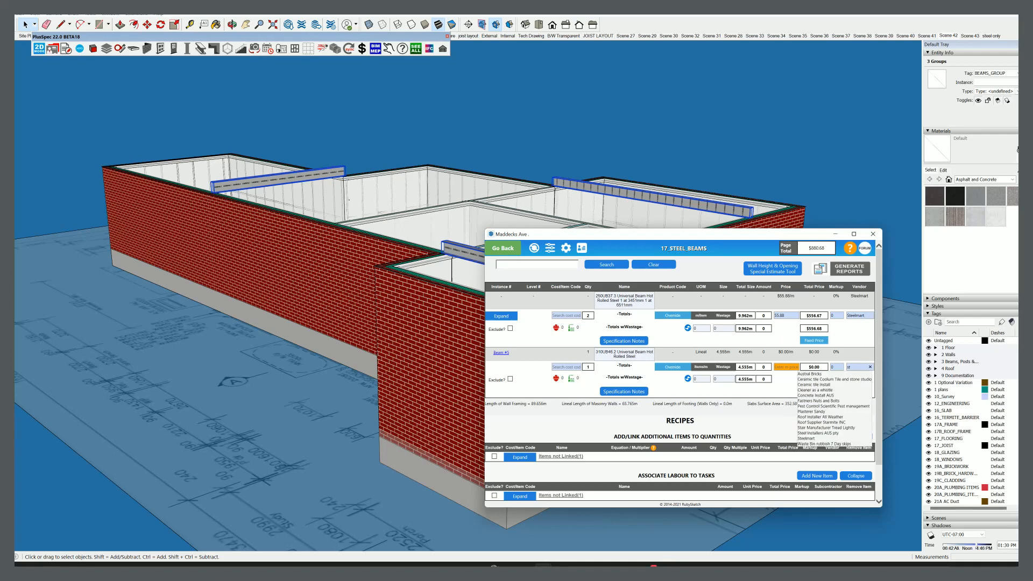
type("e")
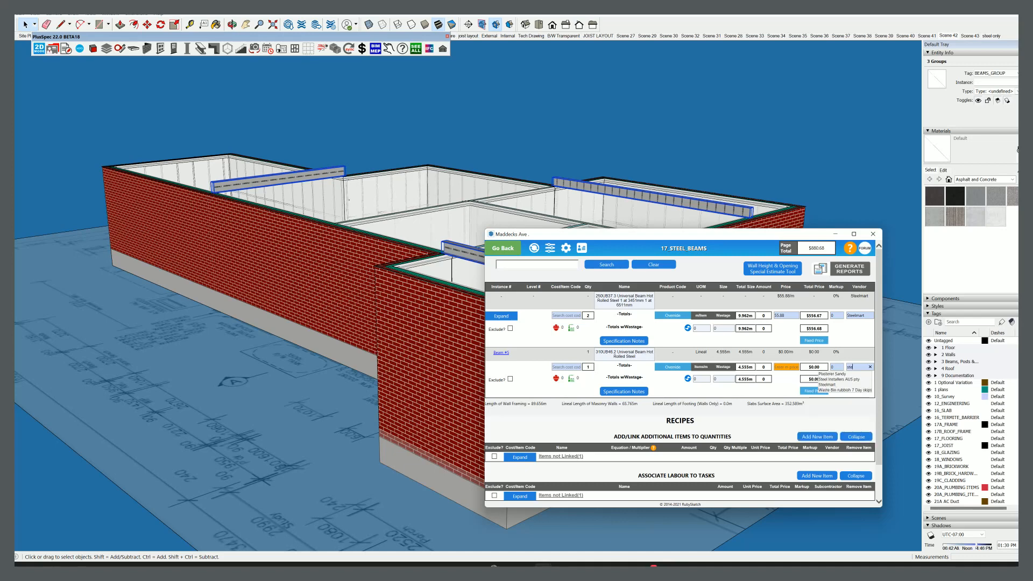
left_click(829, 385)
left_click(792, 367)
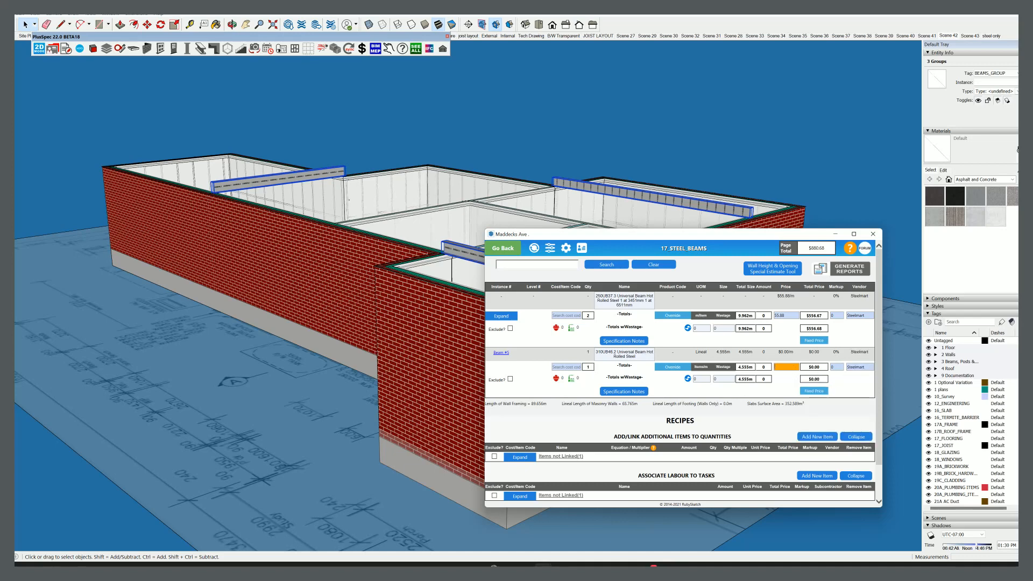
type("66.55")
Generate a purchase order report for Steelmart, including the items that have no cost code.
left_click(859, 267)
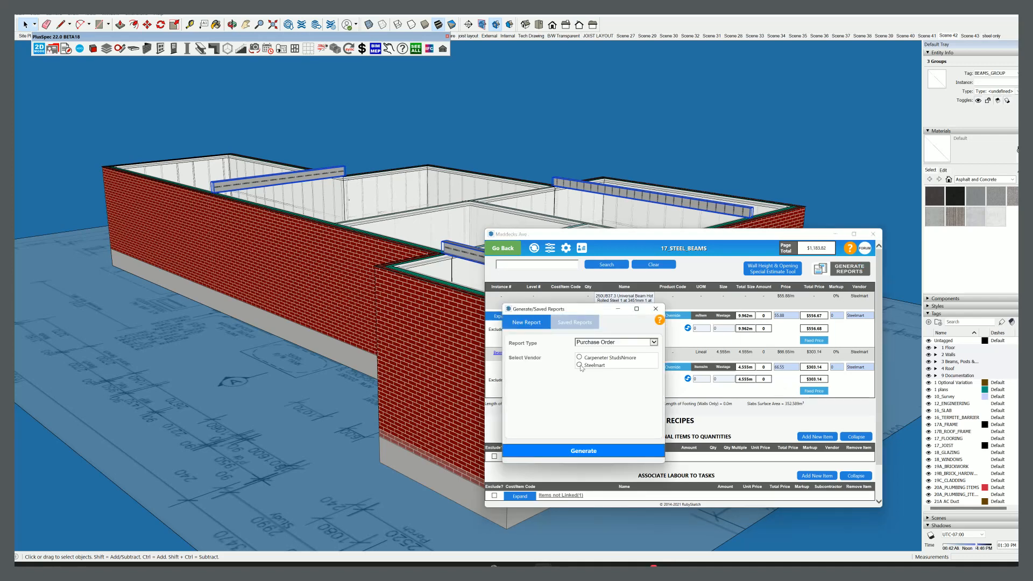
left_click(579, 365)
left_click(600, 451)
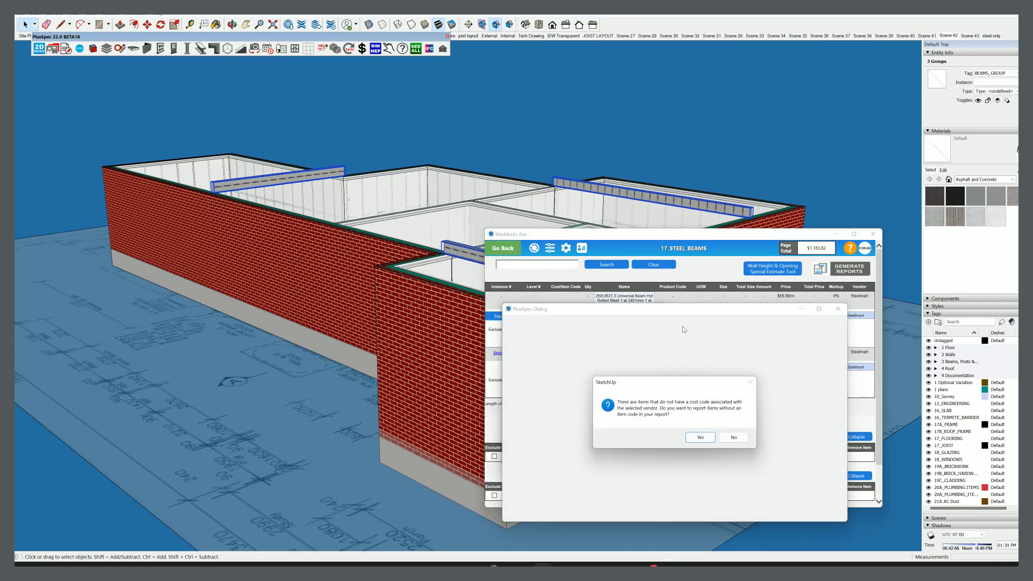
left_click(698, 437)
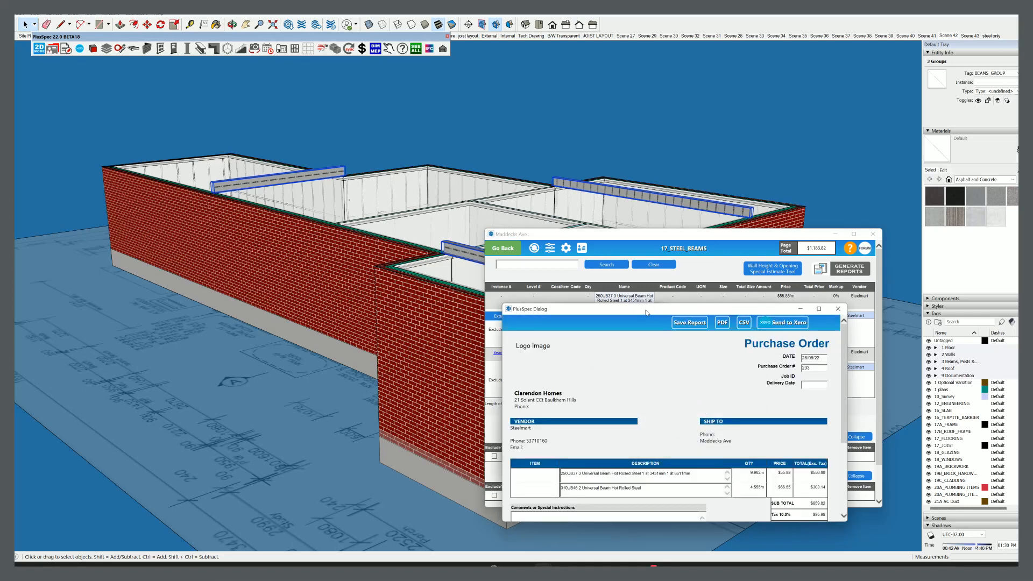
left_click_drag(657, 314, 634, 178)
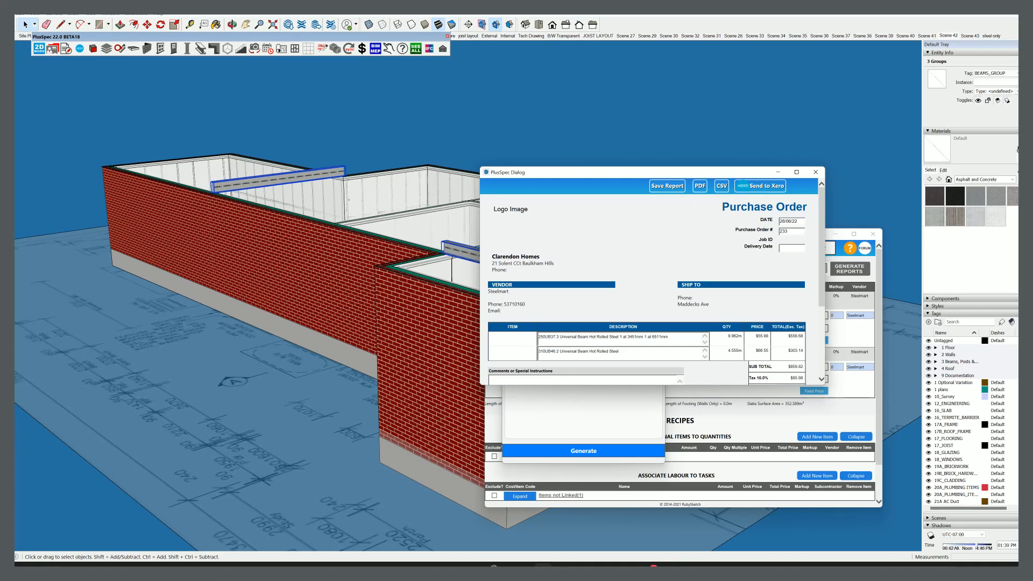
Switch to the Chrome browser and examine the standard supply lengths in the 250 UB search results.
left_click(651, 566)
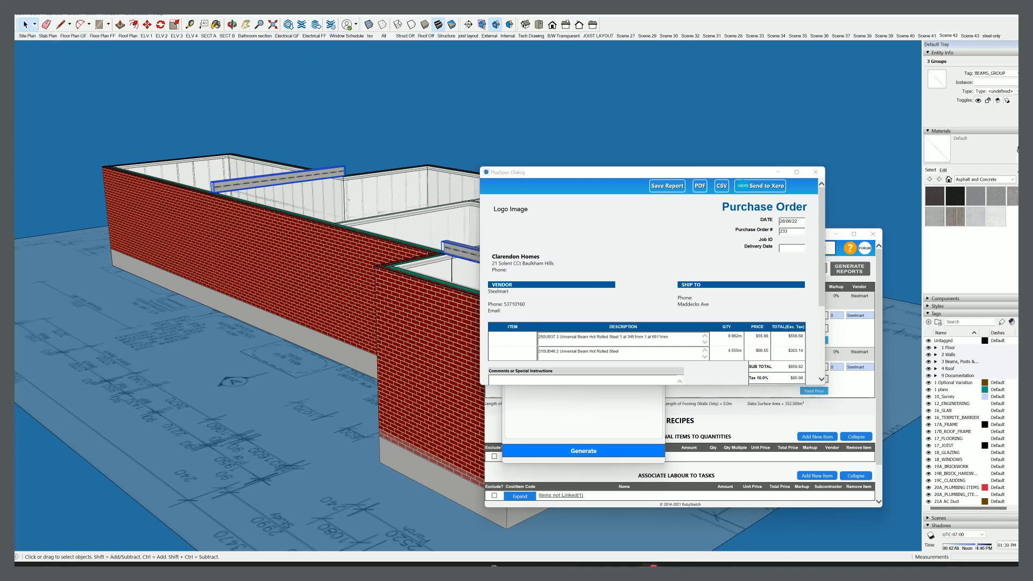
mouse_move(1018, 146)
left_mouse_down()
mouse_move(873, 156)
mouse_move(539, 72)
mouse_move(504, 74)
left_mouse_up()
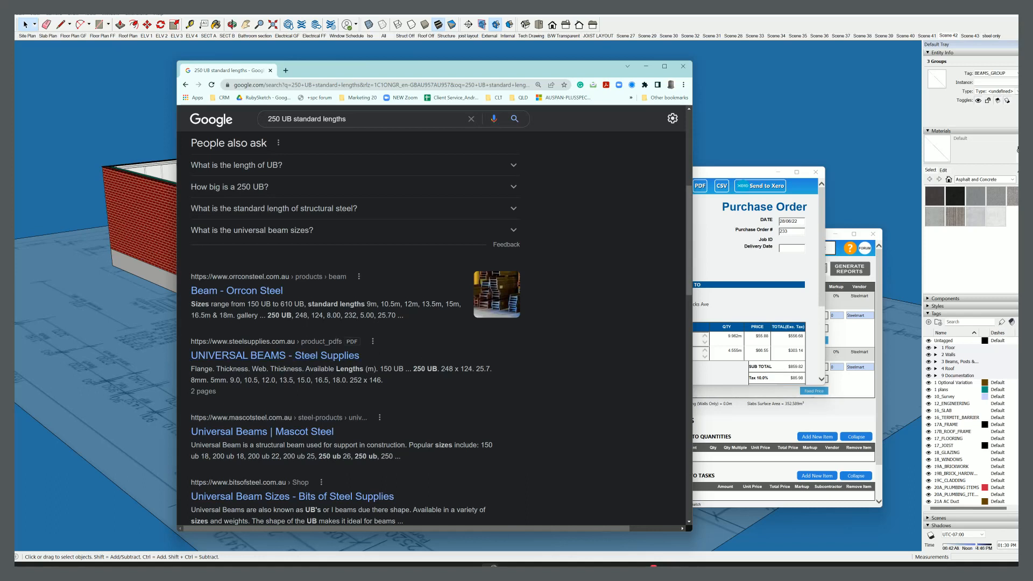
left_click_drag(230, 380, 275, 380)
mouse_move(512, 71)
left_mouse_down()
mouse_move(432, 335)
mouse_move(488, 381)
left_mouse_up()
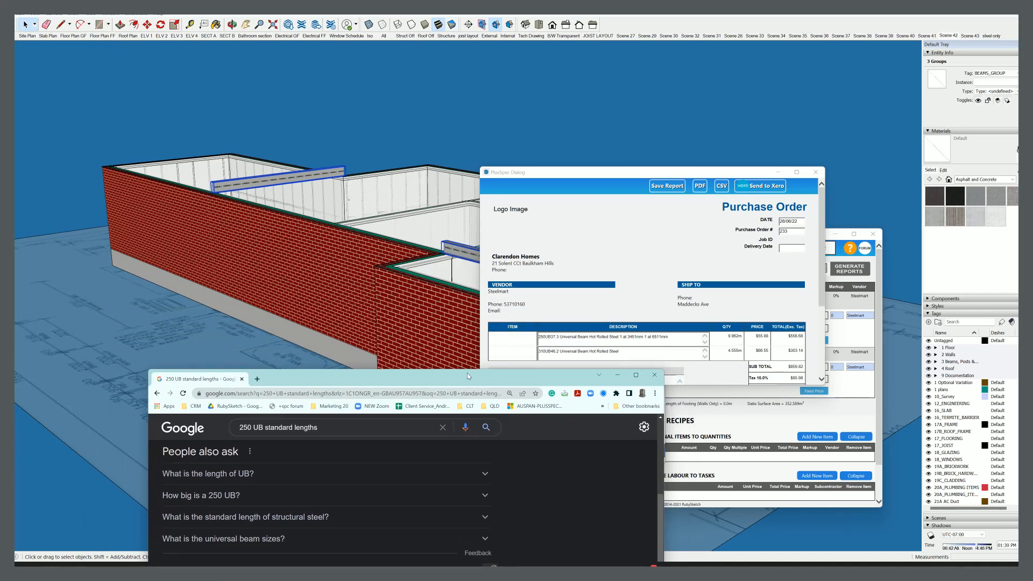
left_click_drag(449, 375, 425, 97)
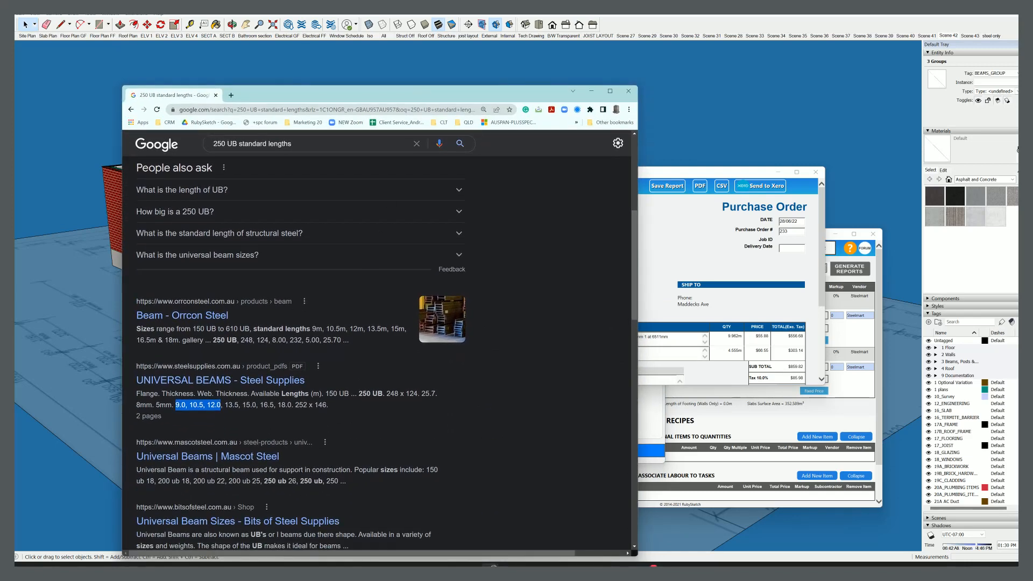
left_click_drag(346, 329, 329, 329)
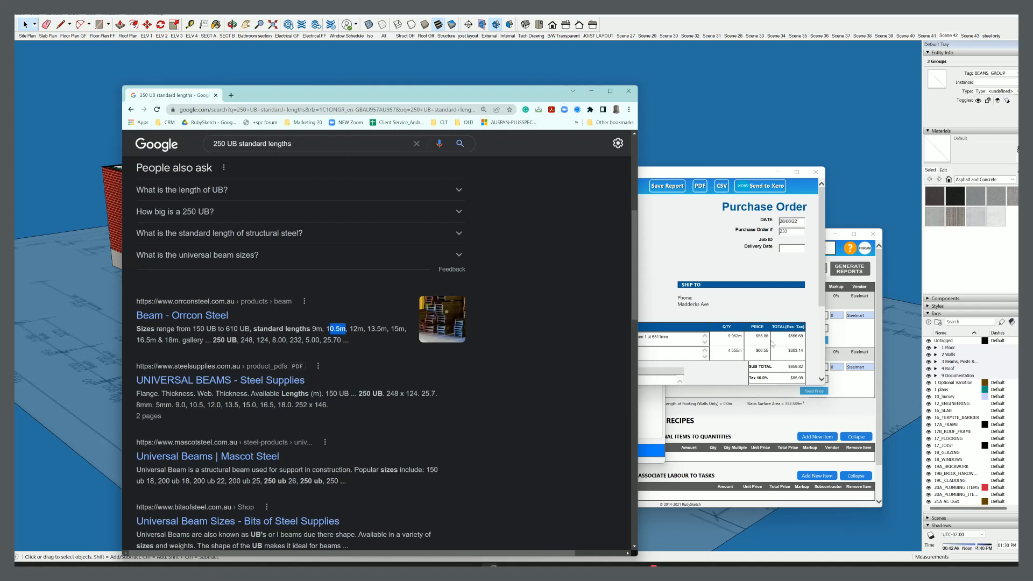
Return to SketchUp and close the purchase order report.
left_click(591, 91)
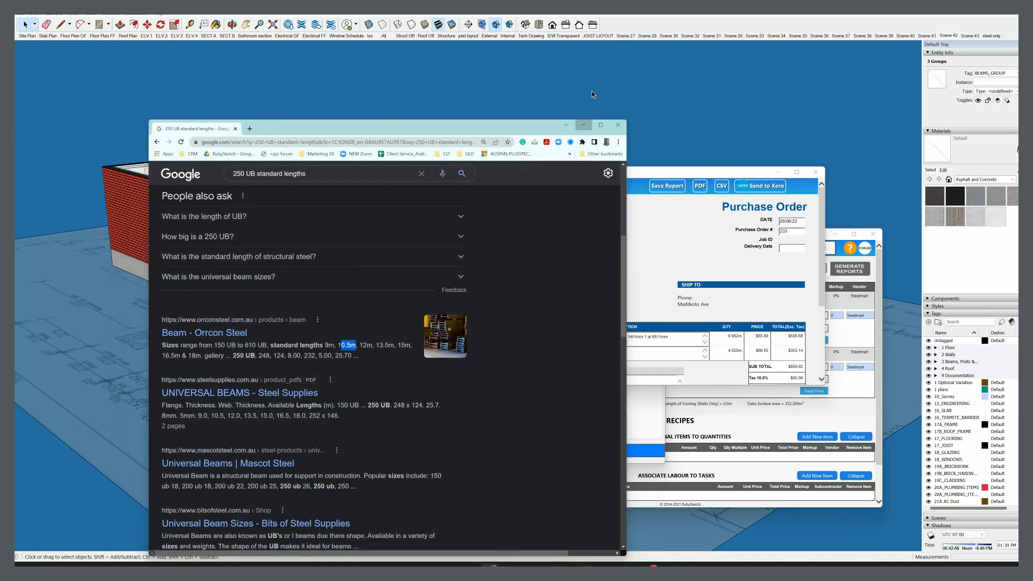
left_click_drag(748, 173, 608, 130)
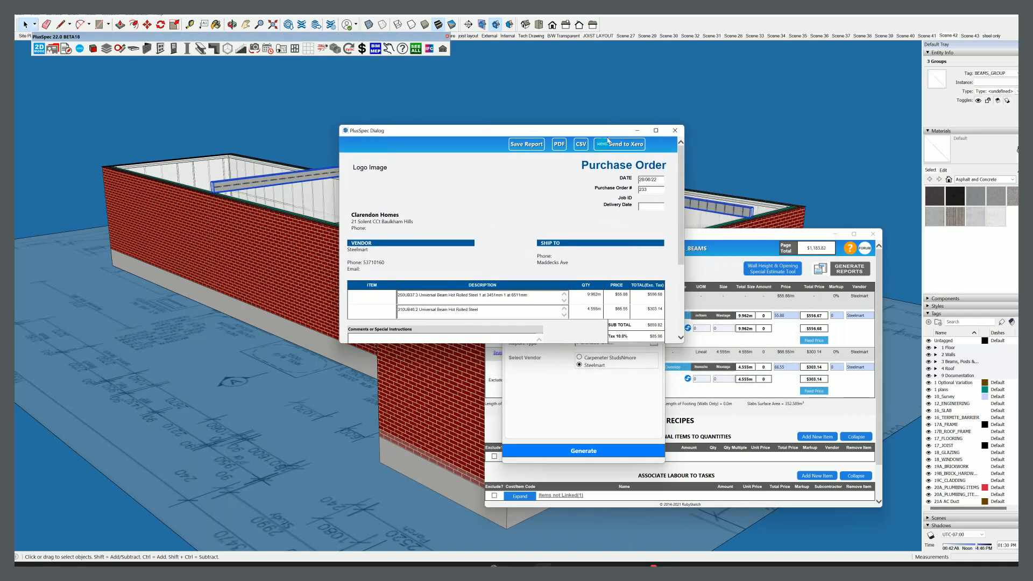
left_click(675, 131)
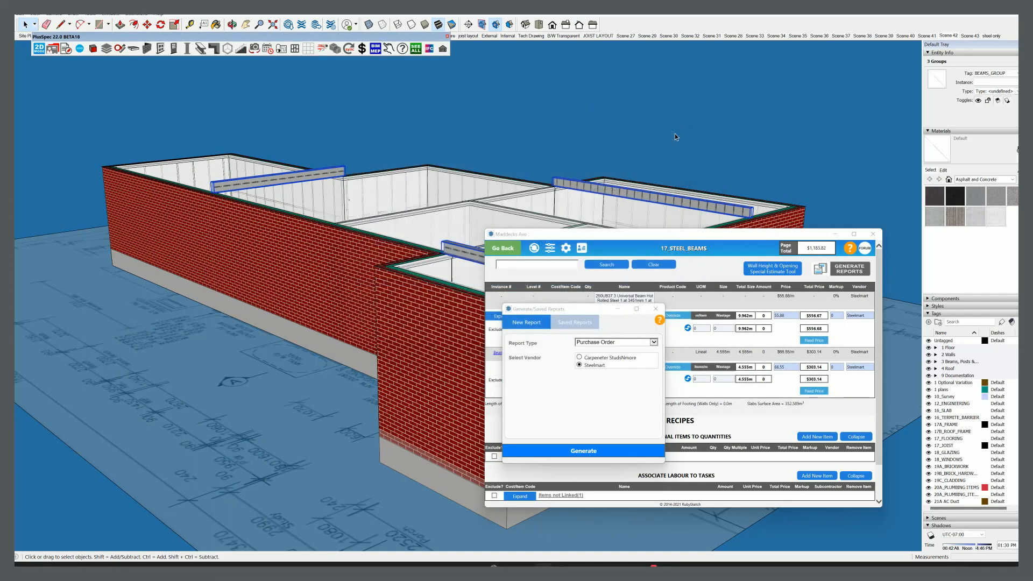
Set the 250UB37.3 beam's supply length to 10.5 m per item and its item price to 560.
left_click(655, 311)
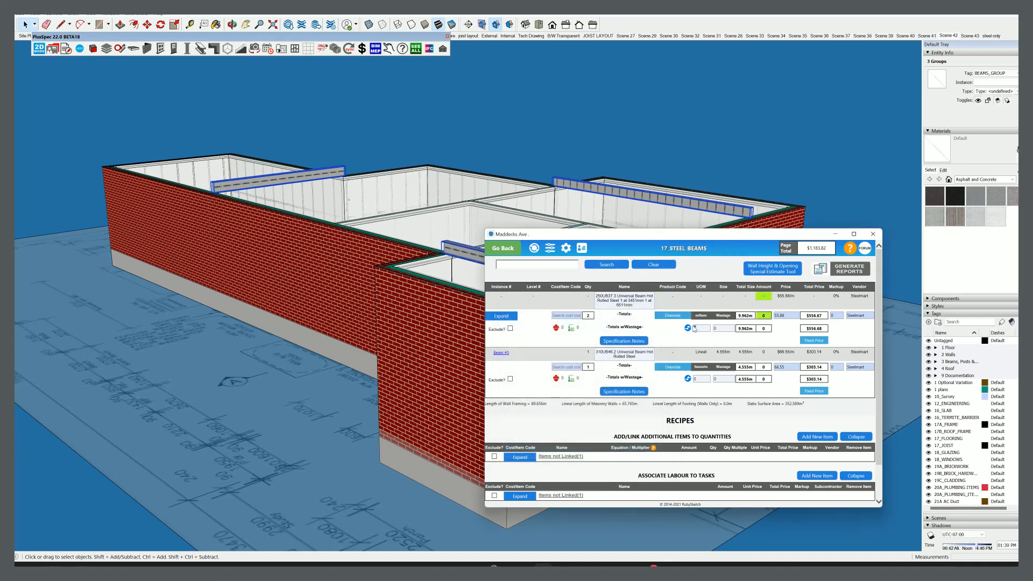
type("10.5")
left_click(680, 334)
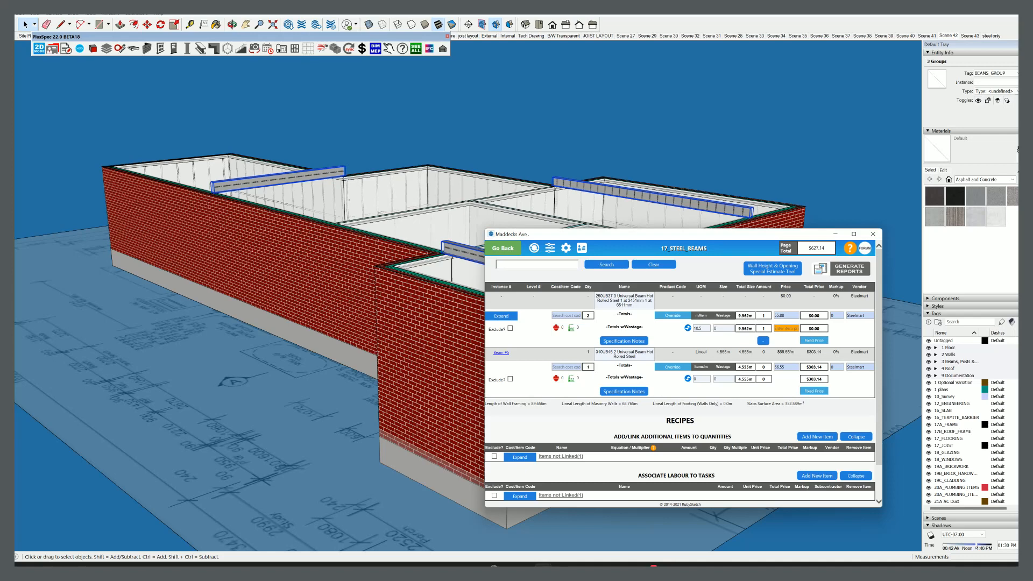
left_click(786, 329)
type("560")
left_click(707, 342)
Generate a new purchase order for Steelmart, including the items without a cost code.
left_click(849, 270)
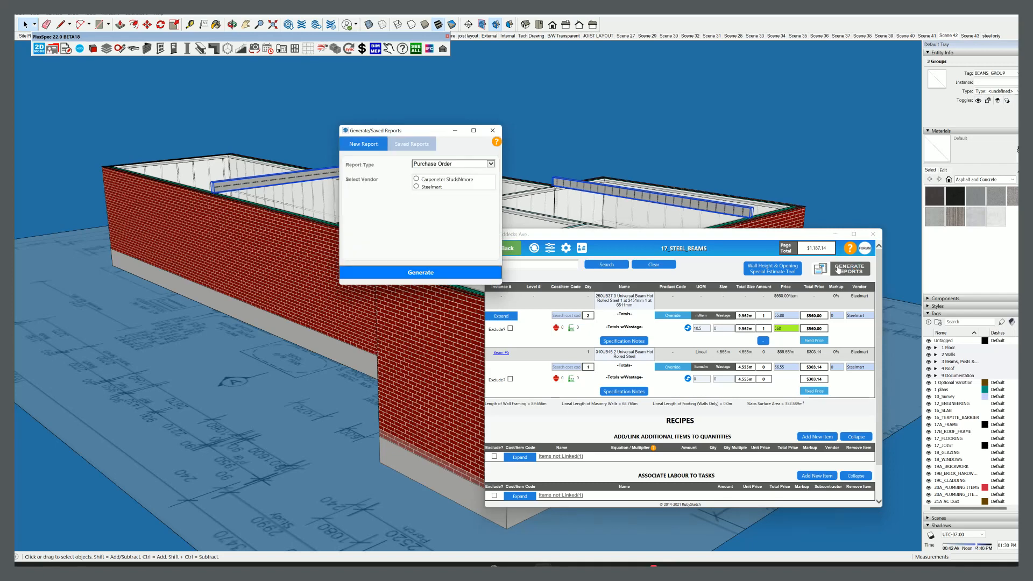
left_click(416, 187)
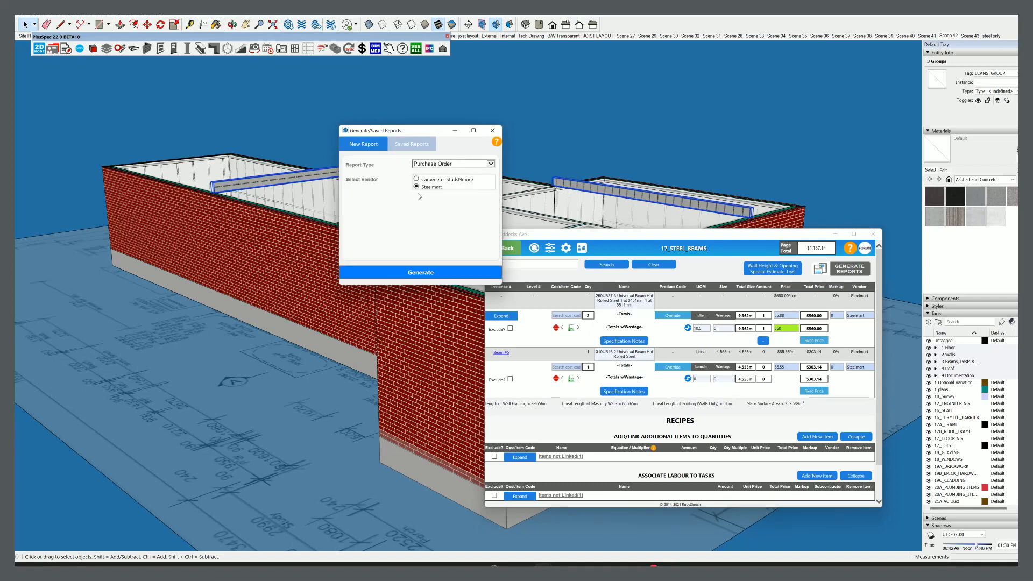
left_click(419, 272)
left_click(537, 259)
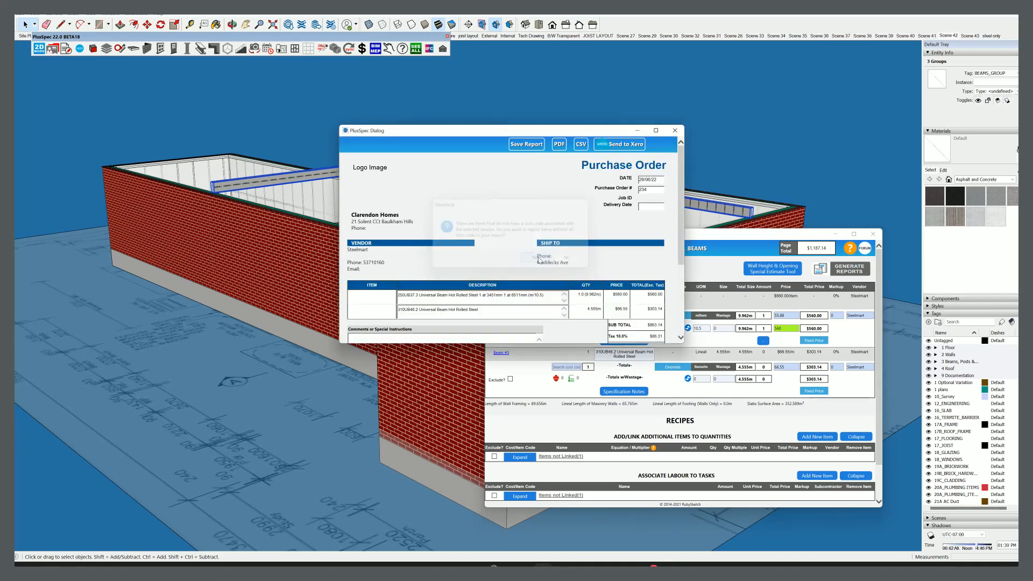
Review the beam lines in the purchase order and save the report.
scroll(517, 242, "down", 1)
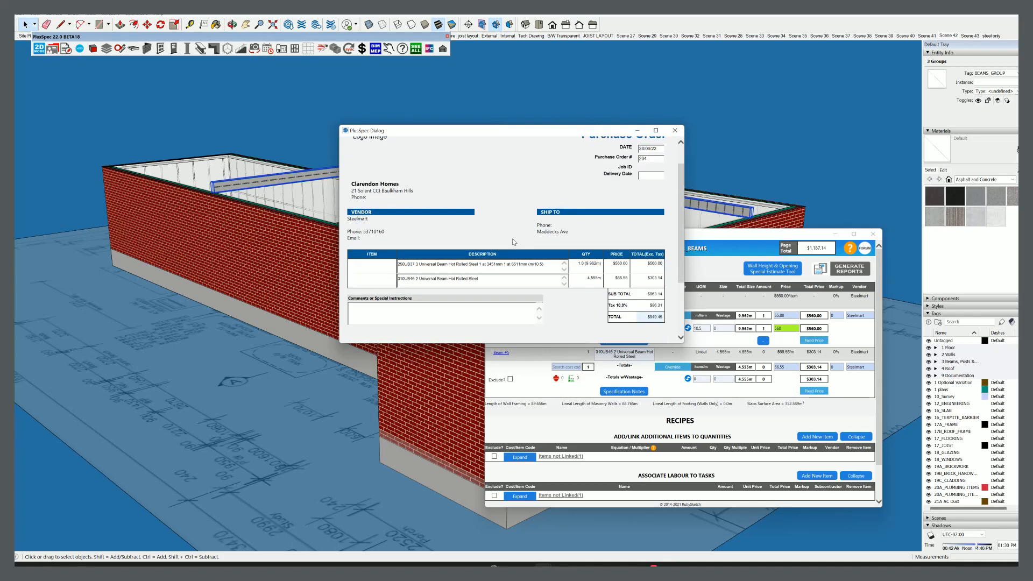
double_click(538, 264)
scroll(559, 244, "up", 1)
left_click(528, 144)
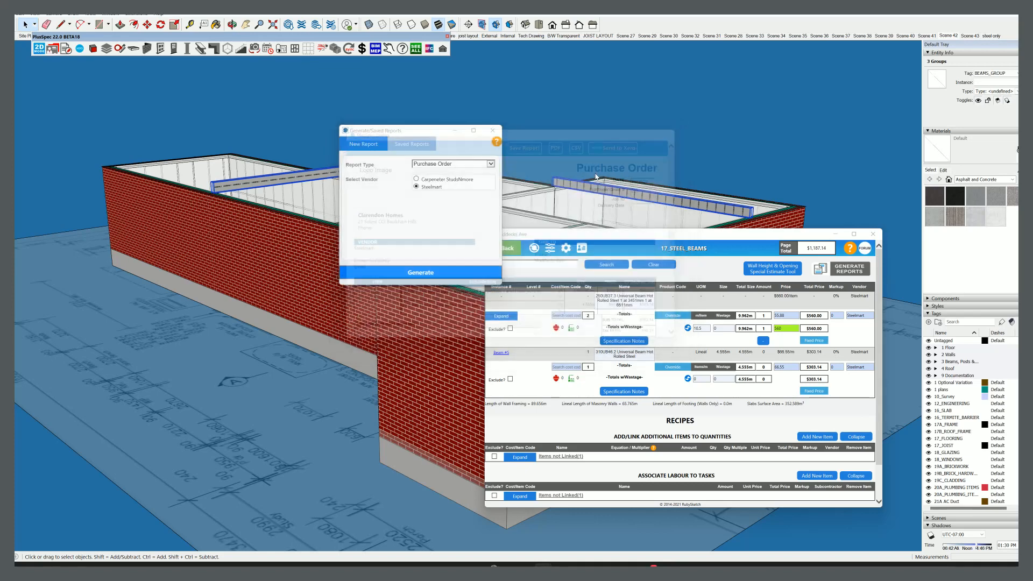
Add a new item to the additional quantities in the steel beams estimate's recipes.
left_click_drag(676, 238, 648, 86)
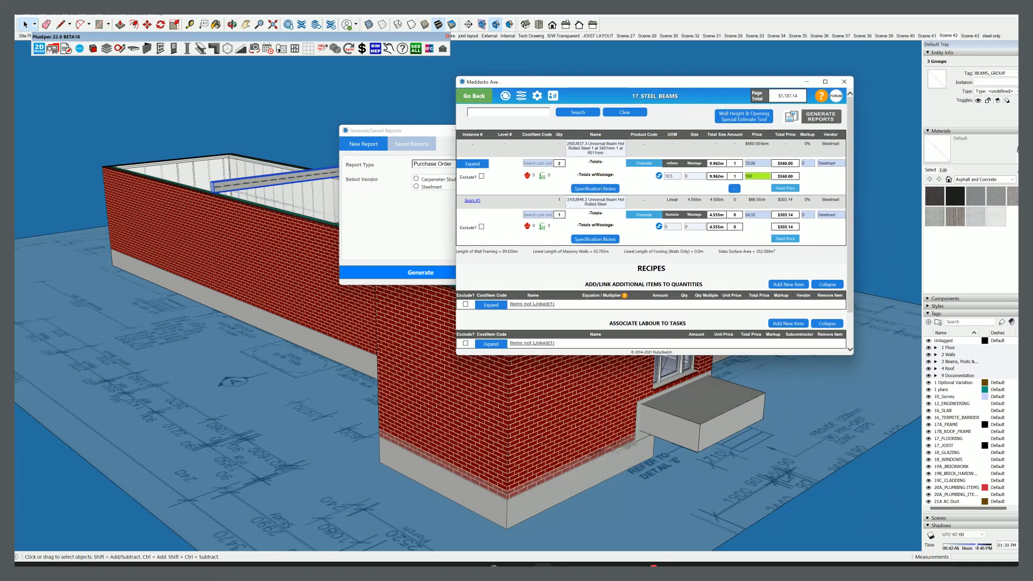
scroll(697, 251, "down", 1)
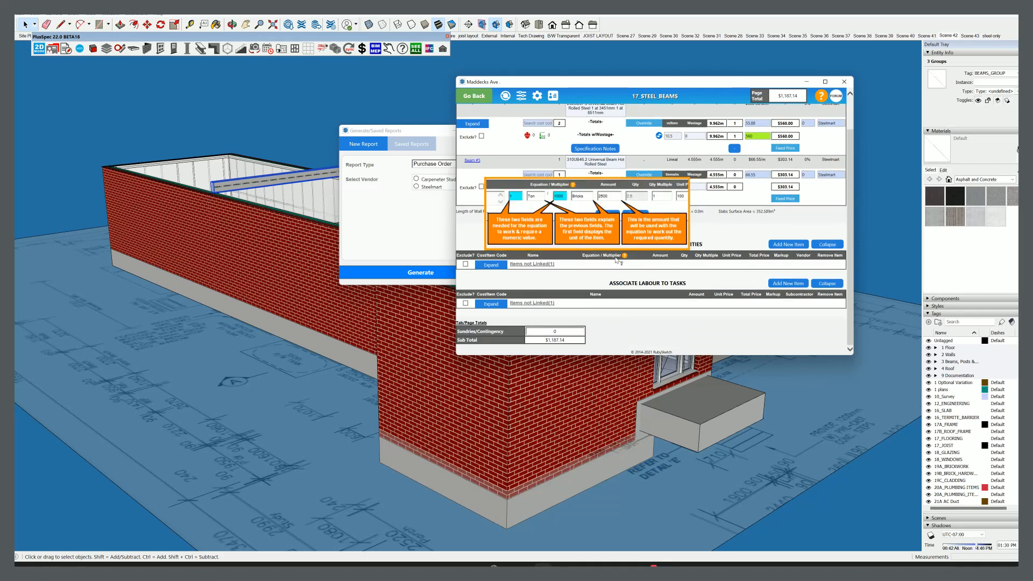
left_click(784, 246)
scroll(589, 264, "up", 1)
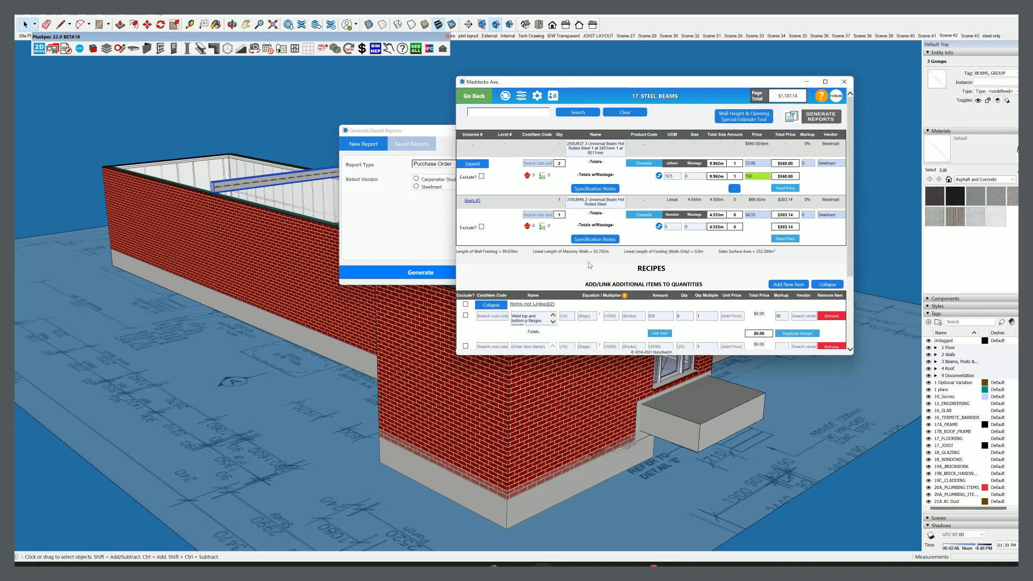
Name the new recipe item 250UB37.3 Universal Beam Hot Rolled Steel, reusing the beam's name from the list above.
triple_click(594, 153)
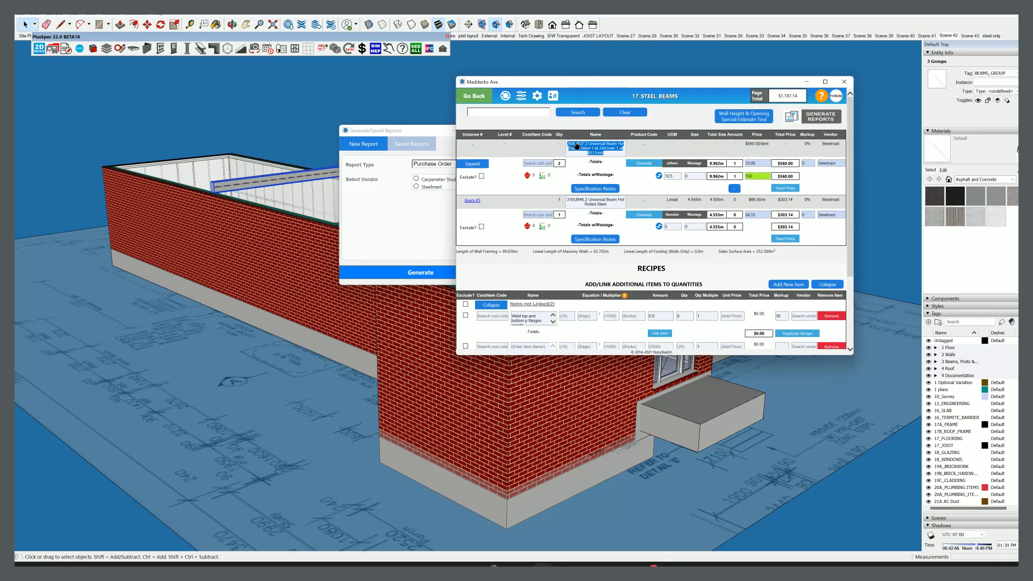
left_click(575, 144)
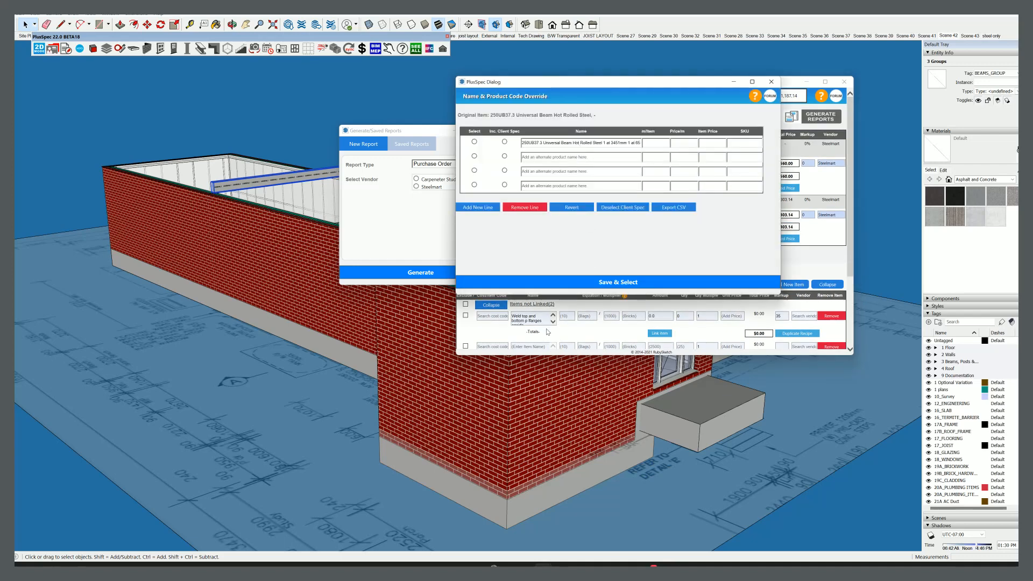
scroll(548, 332, "down", 1)
left_click(539, 309)
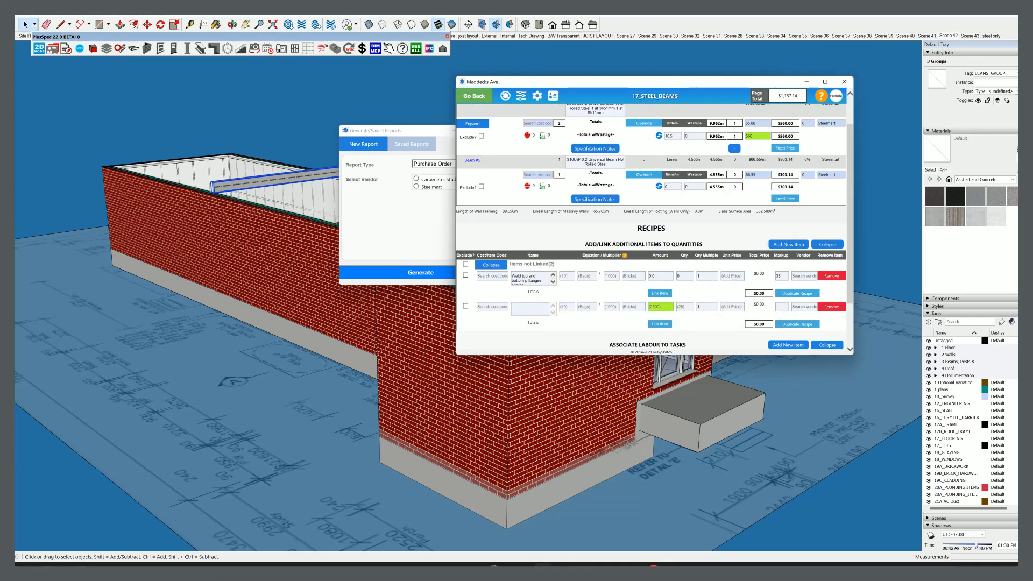
type("250UB37.3 Universal Beam Hot Rolled Steel")
Set both equation values and the amount of the new 250UB37.3 recipe item to 1.
type("1")
left_click(608, 307)
type("1")
left_click(660, 306)
double_click(654, 306)
type("1")
Set the new recipe item's unit price to 88.88 and assign Steelmart as its vendor.
left_click(735, 307)
type("88")
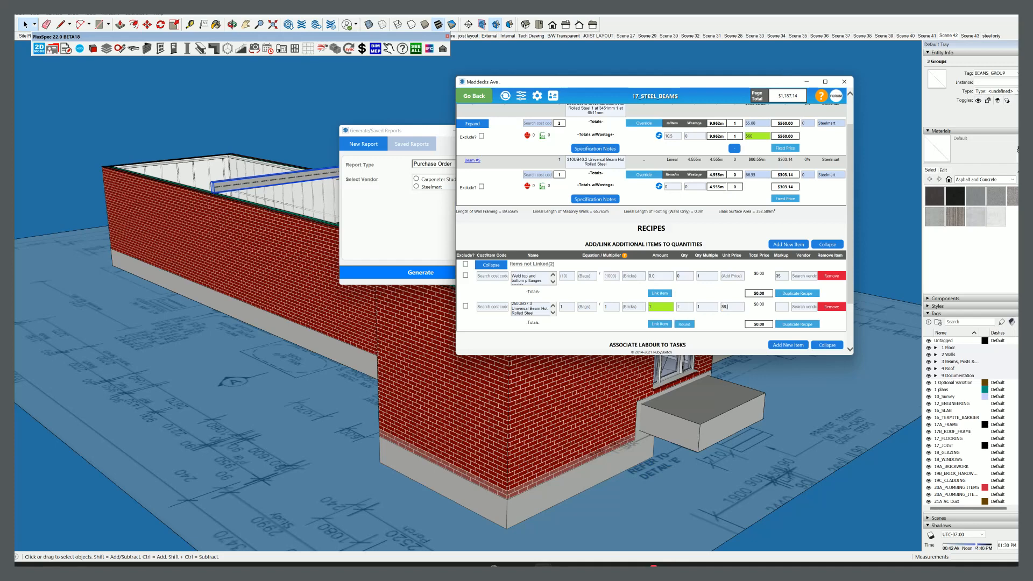
left_click(803, 307)
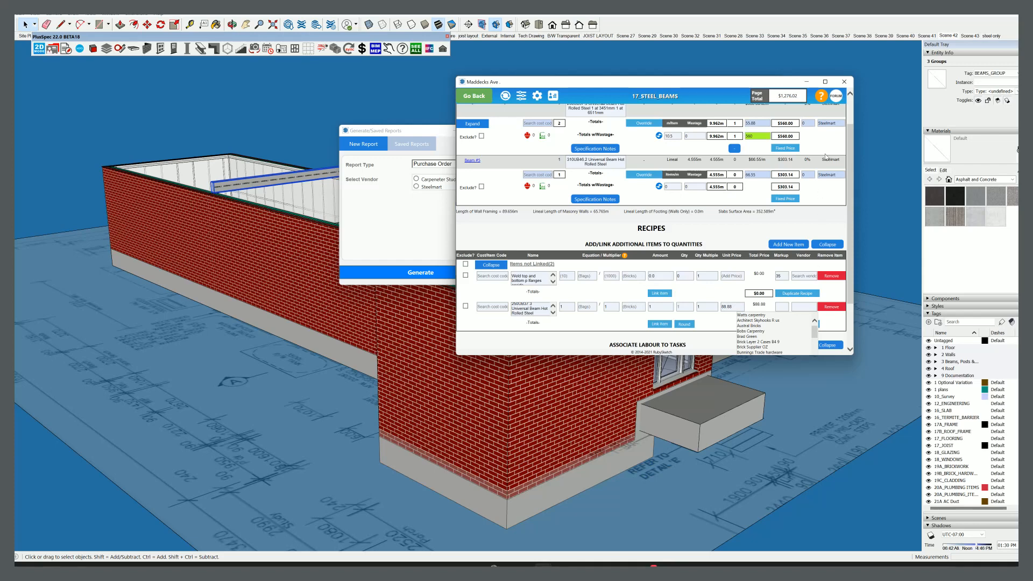
type("steel")
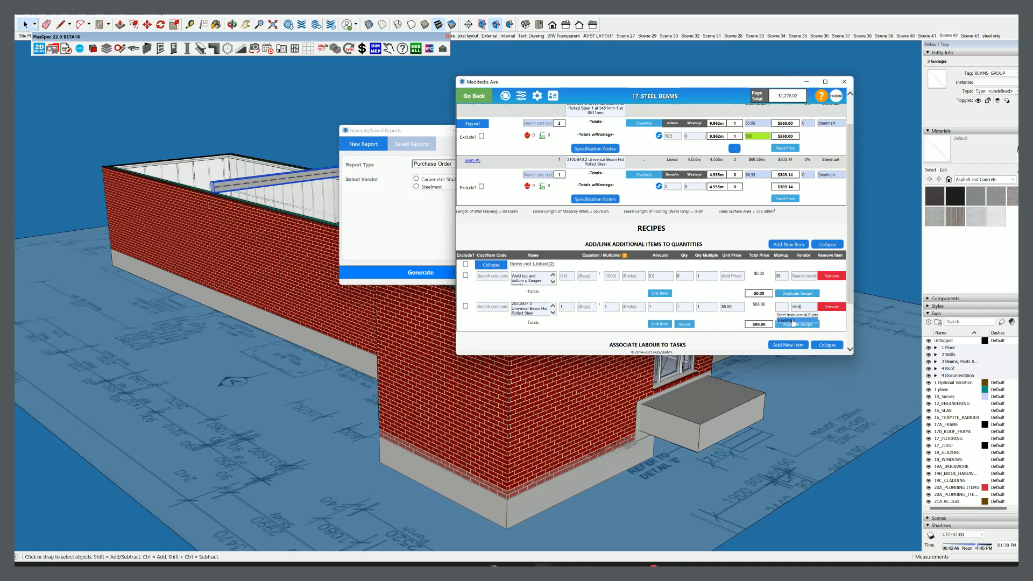
left_click(787, 320)
Update the existing Steelmart purchase order with the newer changes, including the items without a cost code.
scroll(730, 270, "up", 2)
left_click(813, 119)
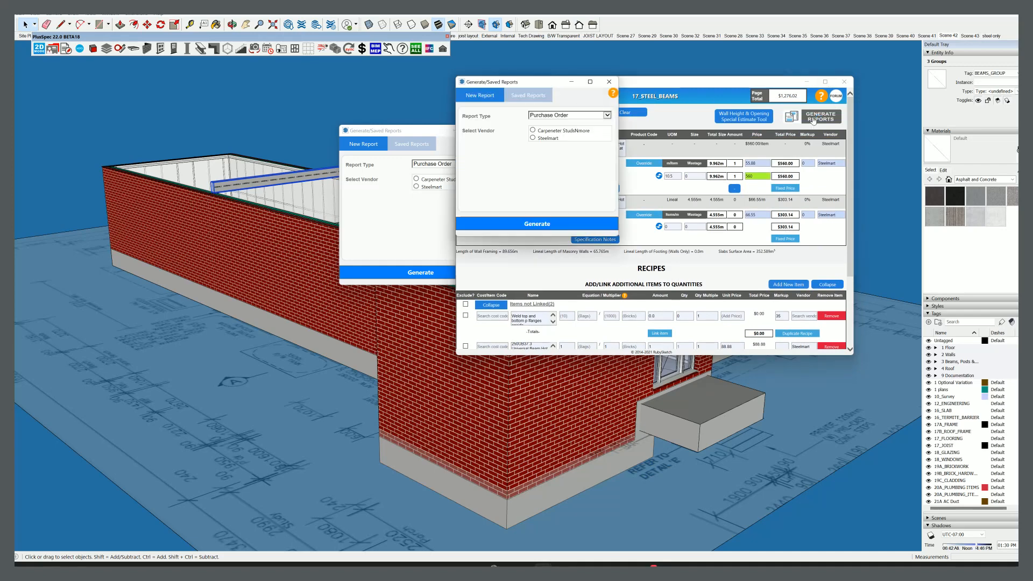
left_click(533, 138)
left_click(532, 225)
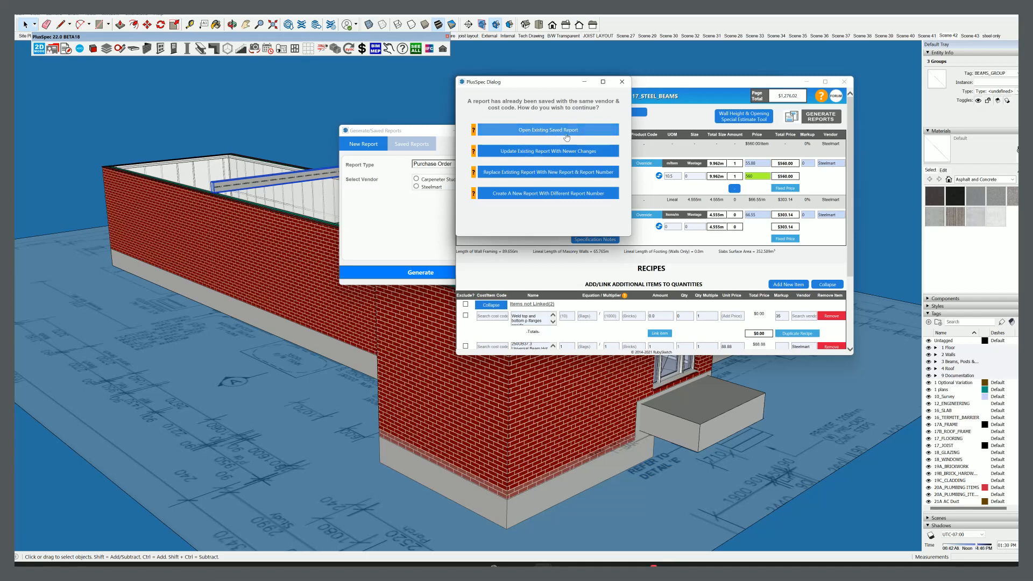
left_click(550, 154)
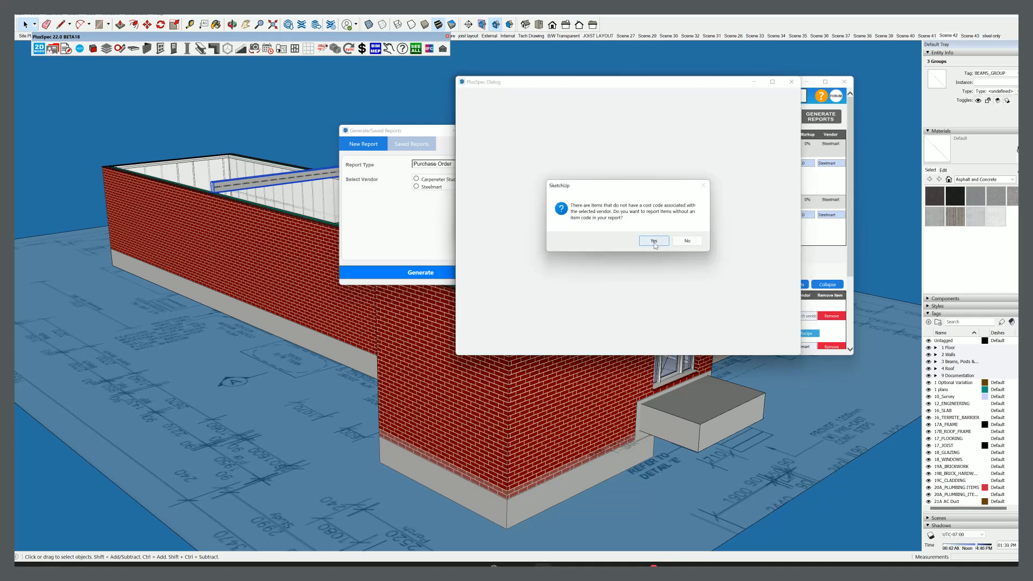
left_click(653, 242)
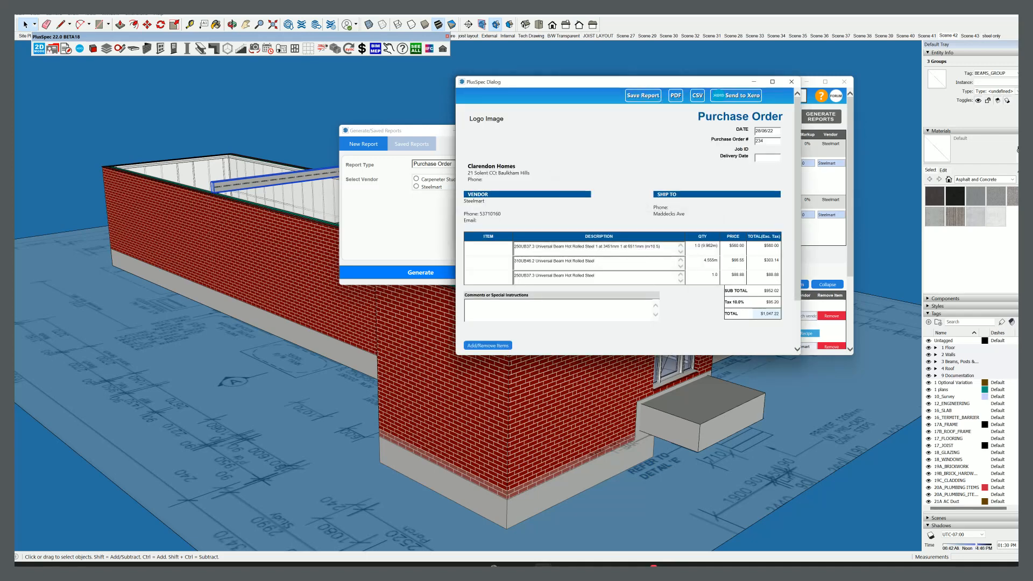
Add "Paint bea" at the start of the third order line's description, save the report and close the report generator.
left_click_drag(661, 248, 656, 250)
left_click(515, 276)
type("Paint bea")
left_click(649, 99)
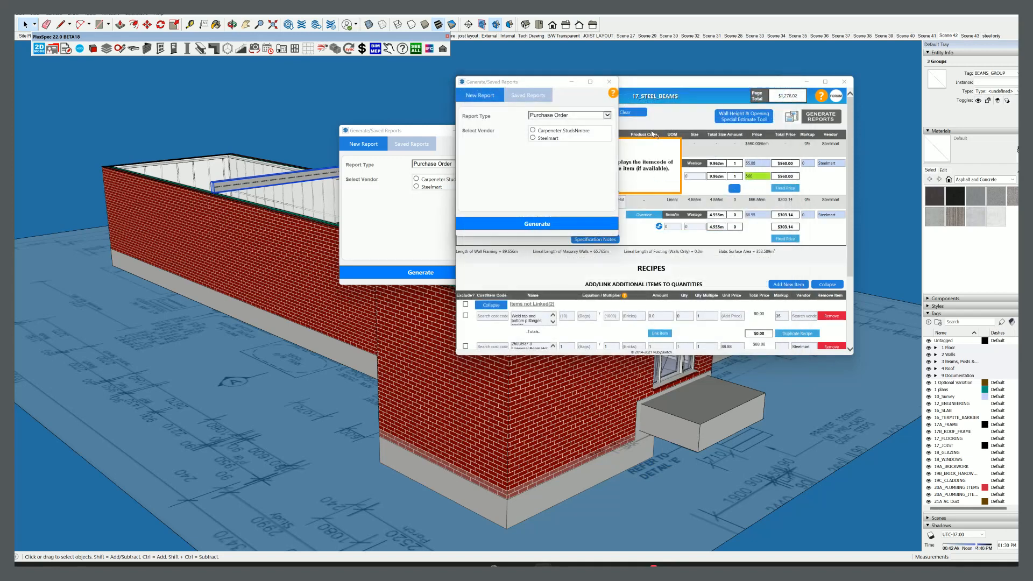
left_click(613, 84)
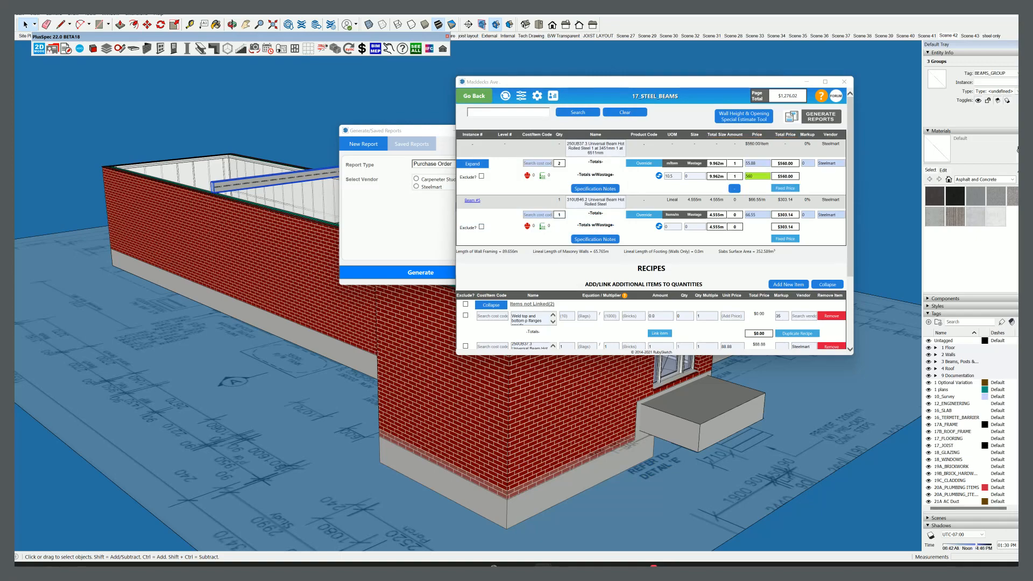